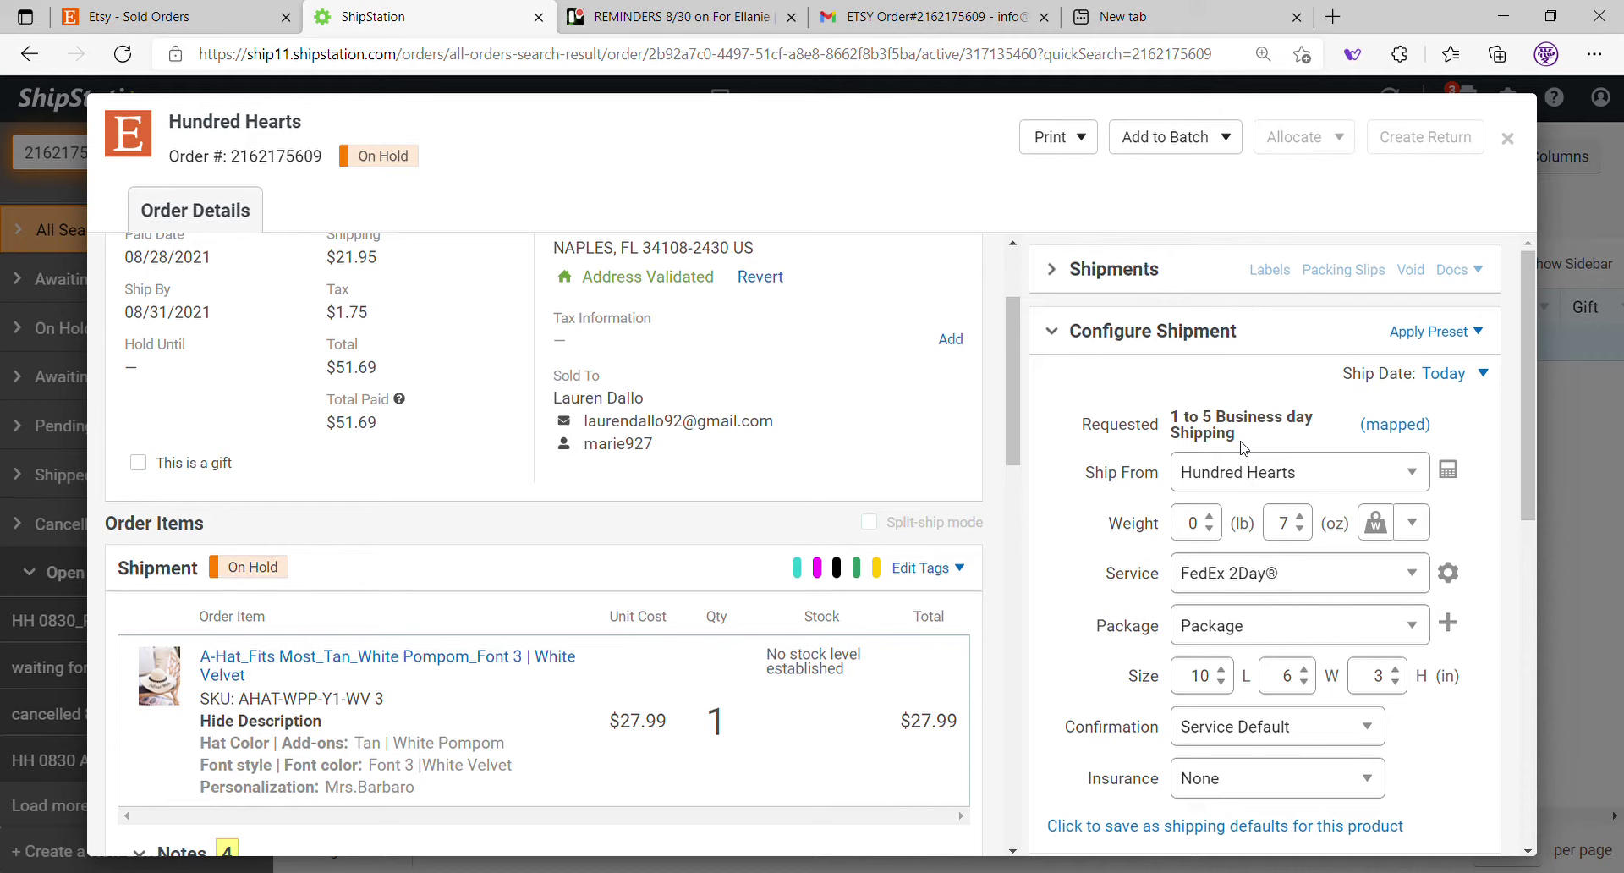
Review the order's requested shipping service and the shipping amount the buyer paid in the order summary.
{"action": "left_click_drag", "start_coordinate": [1256, 436], "coordinate": [1152, 418]}
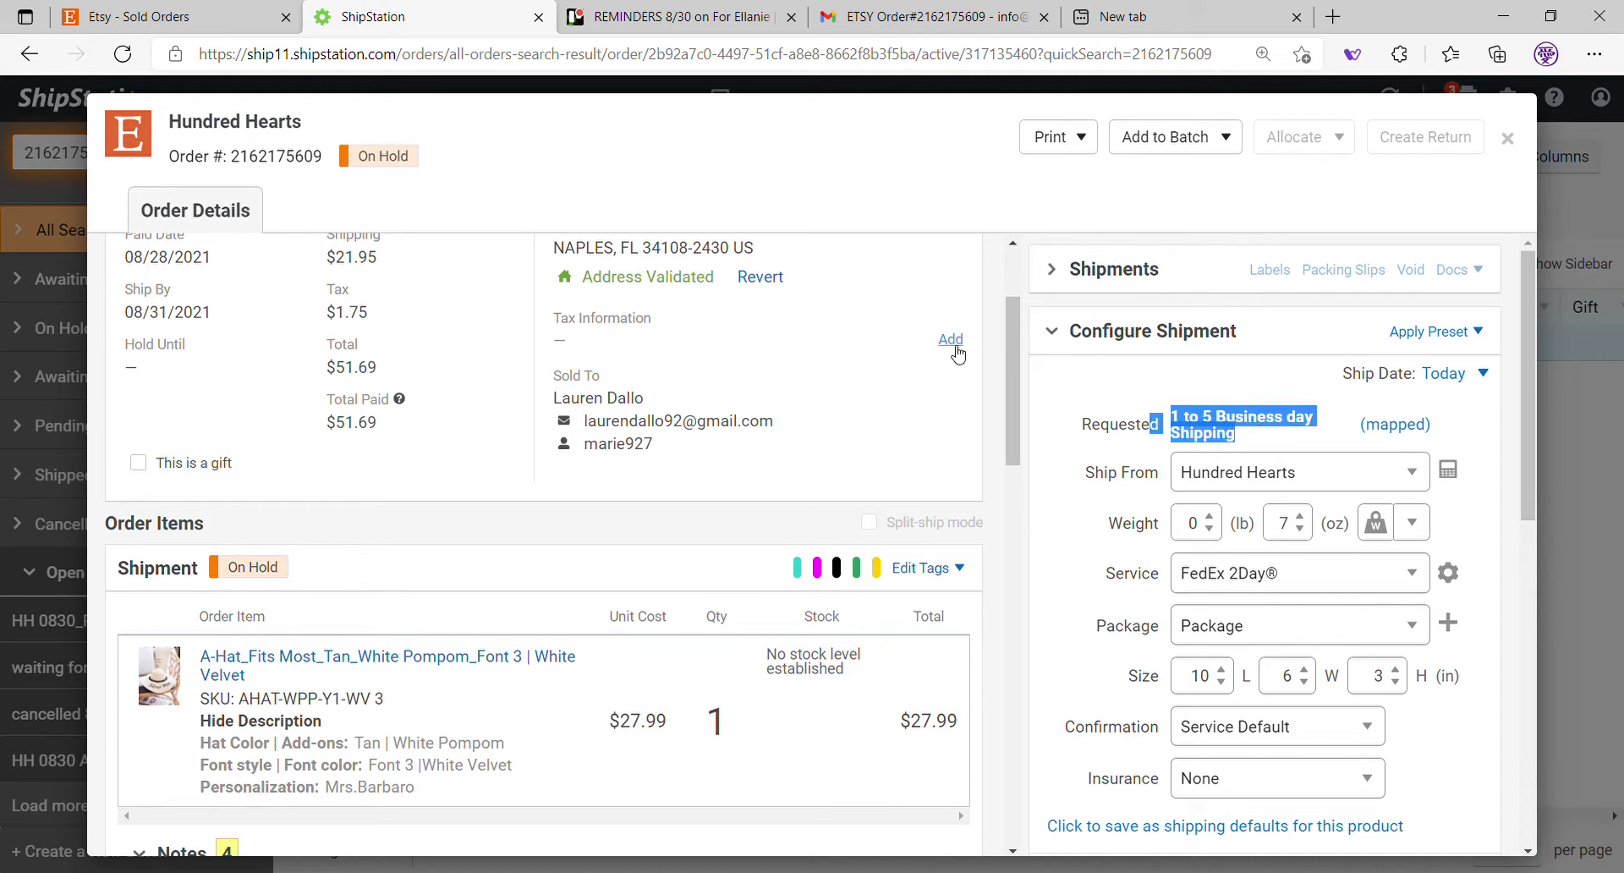
{"action": "left_click", "coordinate": [1162, 424]}
{"action": "scroll", "coordinate": [685, 450], "scroll_direction": "up", "scroll_amount": 2}
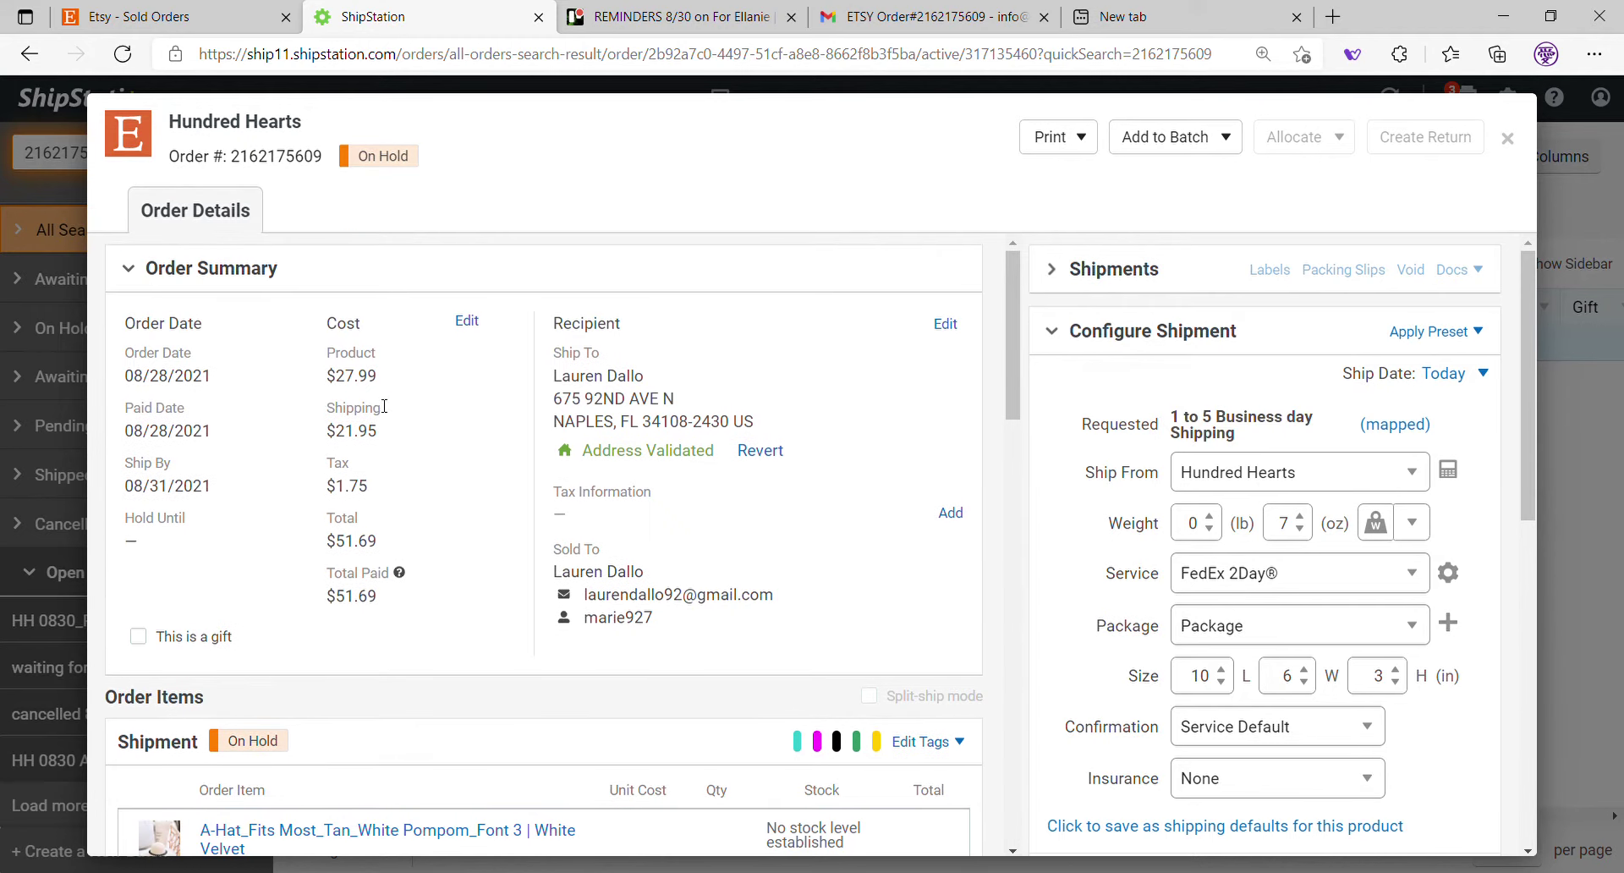
{"action": "left_click_drag", "start_coordinate": [323, 415], "coordinate": [127, 363]}
{"action": "left_click", "coordinate": [334, 448]}
{"action": "left_click_drag", "start_coordinate": [326, 434], "coordinate": [427, 451]}
{"action": "scroll", "coordinate": [427, 450], "scroll_direction": "down", "scroll_amount": 10}
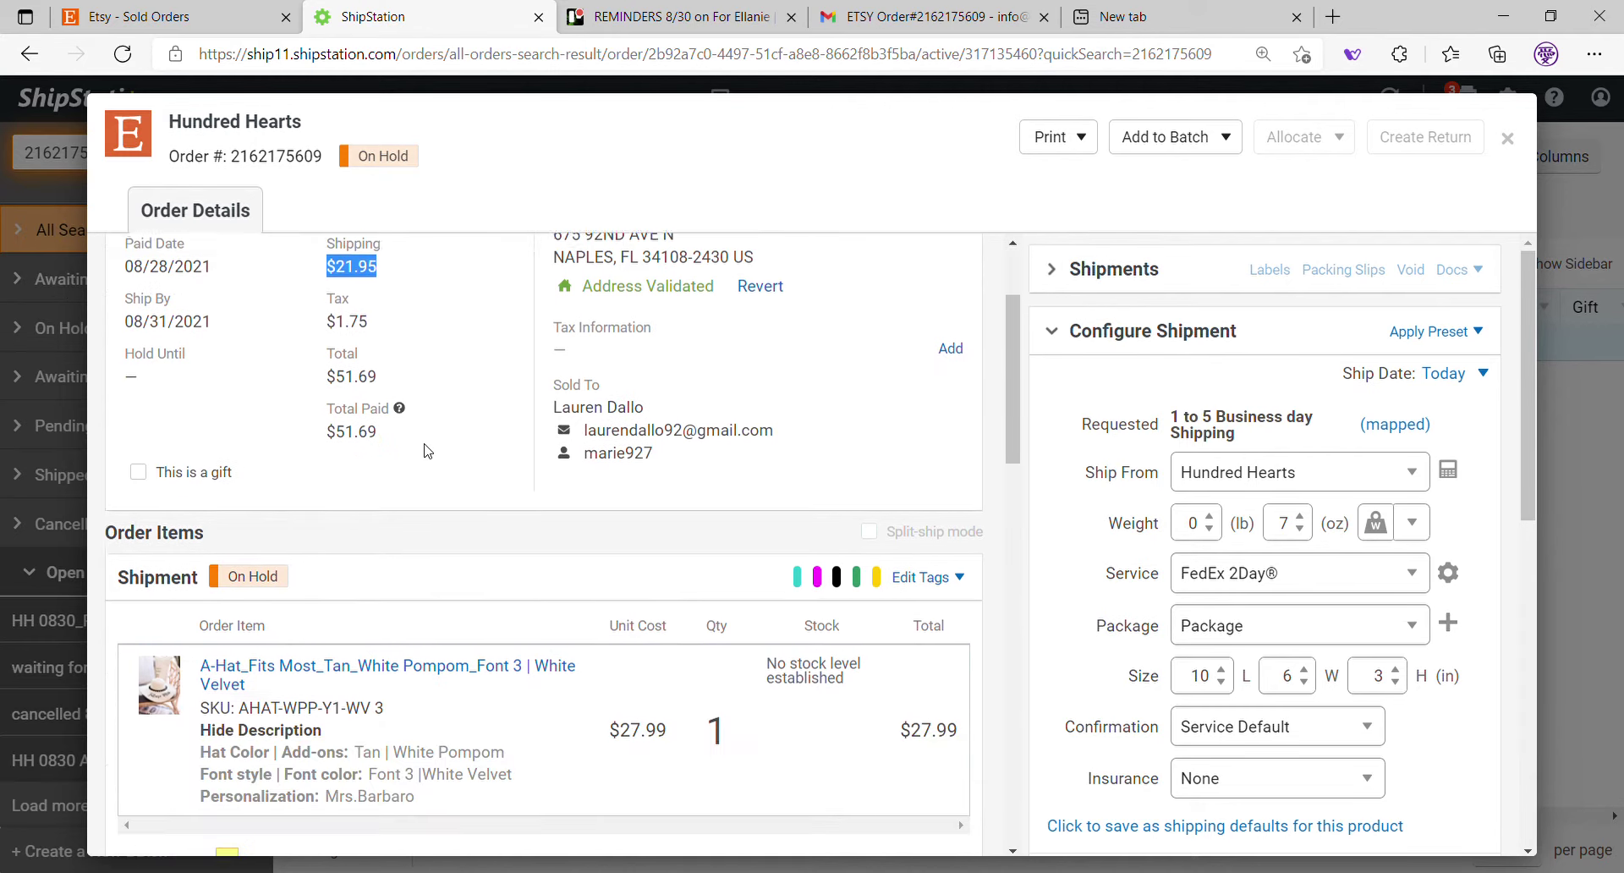
Check the available FedEx services against the need-by dates in the buyer note, internal note and Custom Field 1.
{"action": "left_click", "coordinate": [1287, 578]}
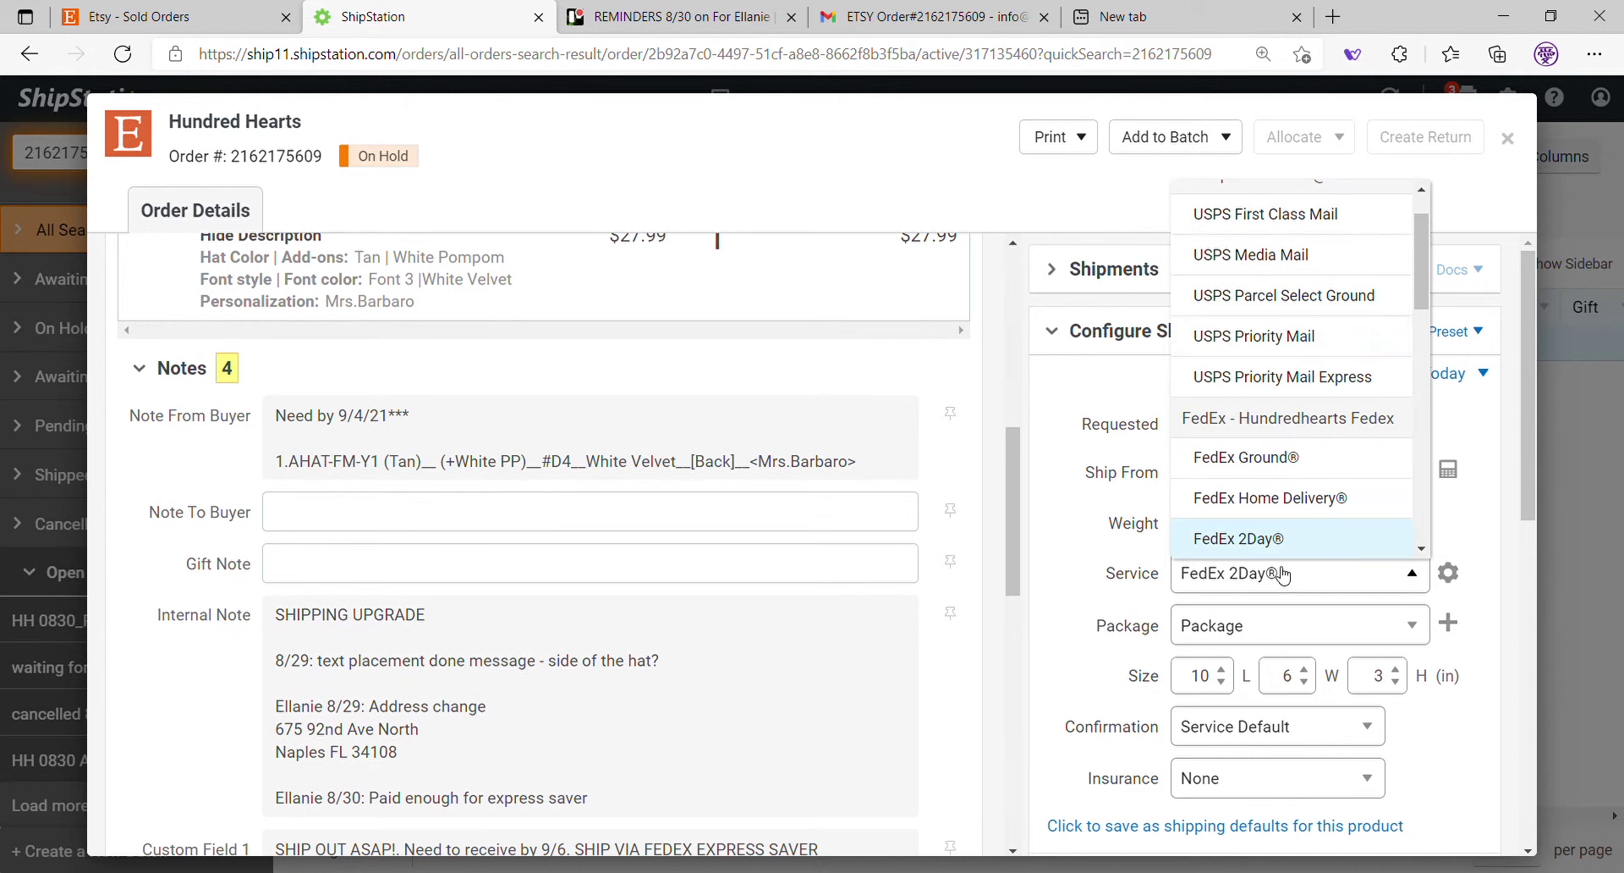
{"action": "scroll", "coordinate": [725, 520], "scroll_direction": "down", "scroll_amount": 3}
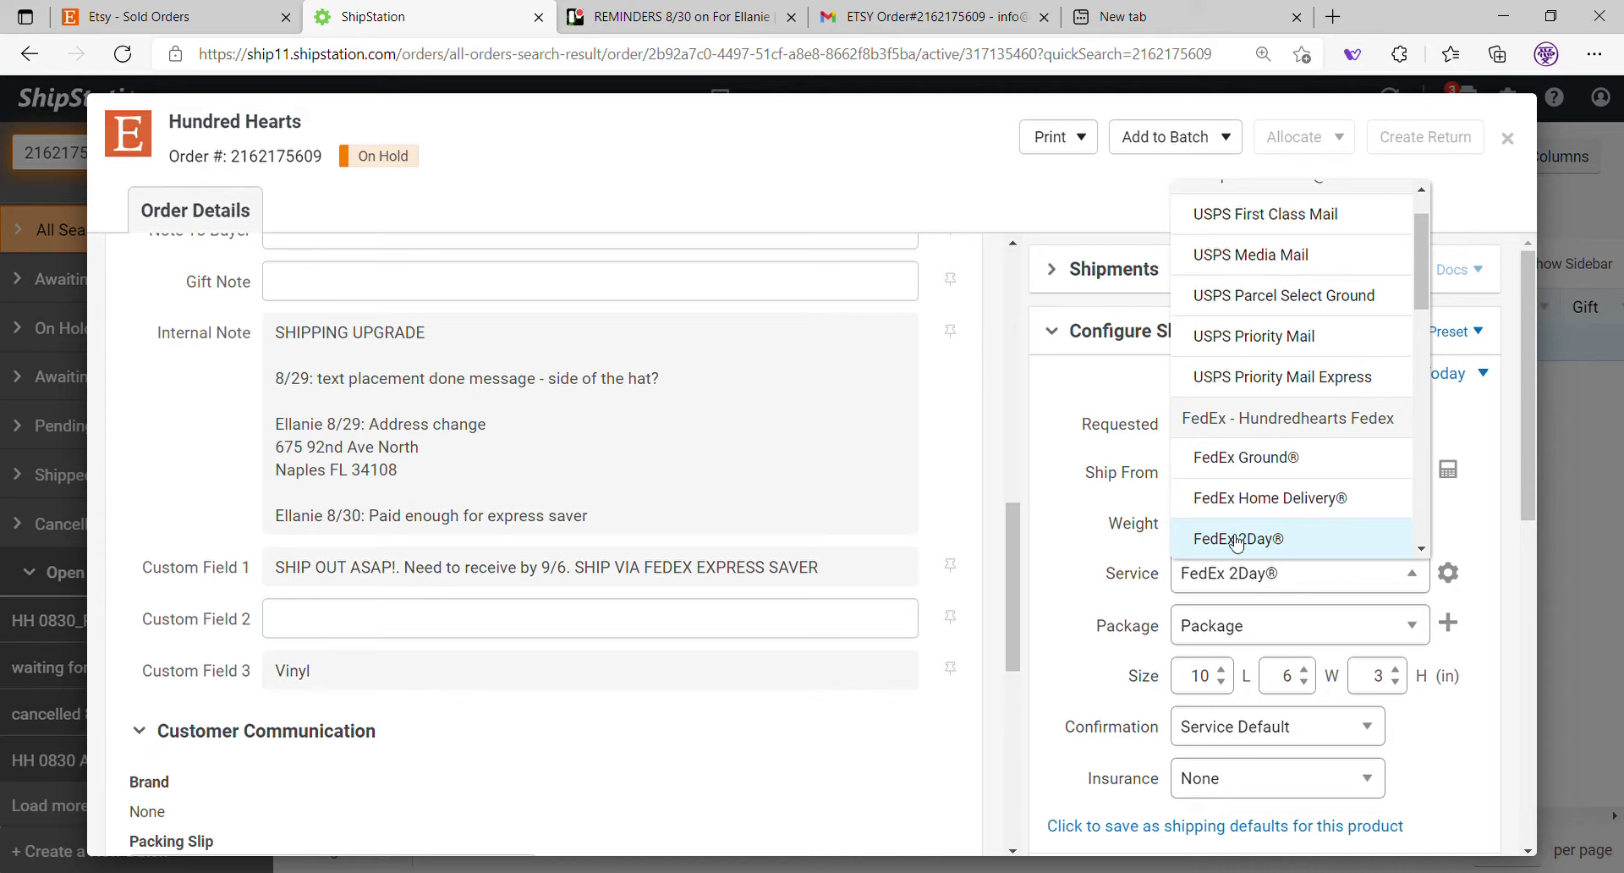
{"action": "scroll", "coordinate": [1247, 485], "scroll_direction": "down", "scroll_amount": 1}
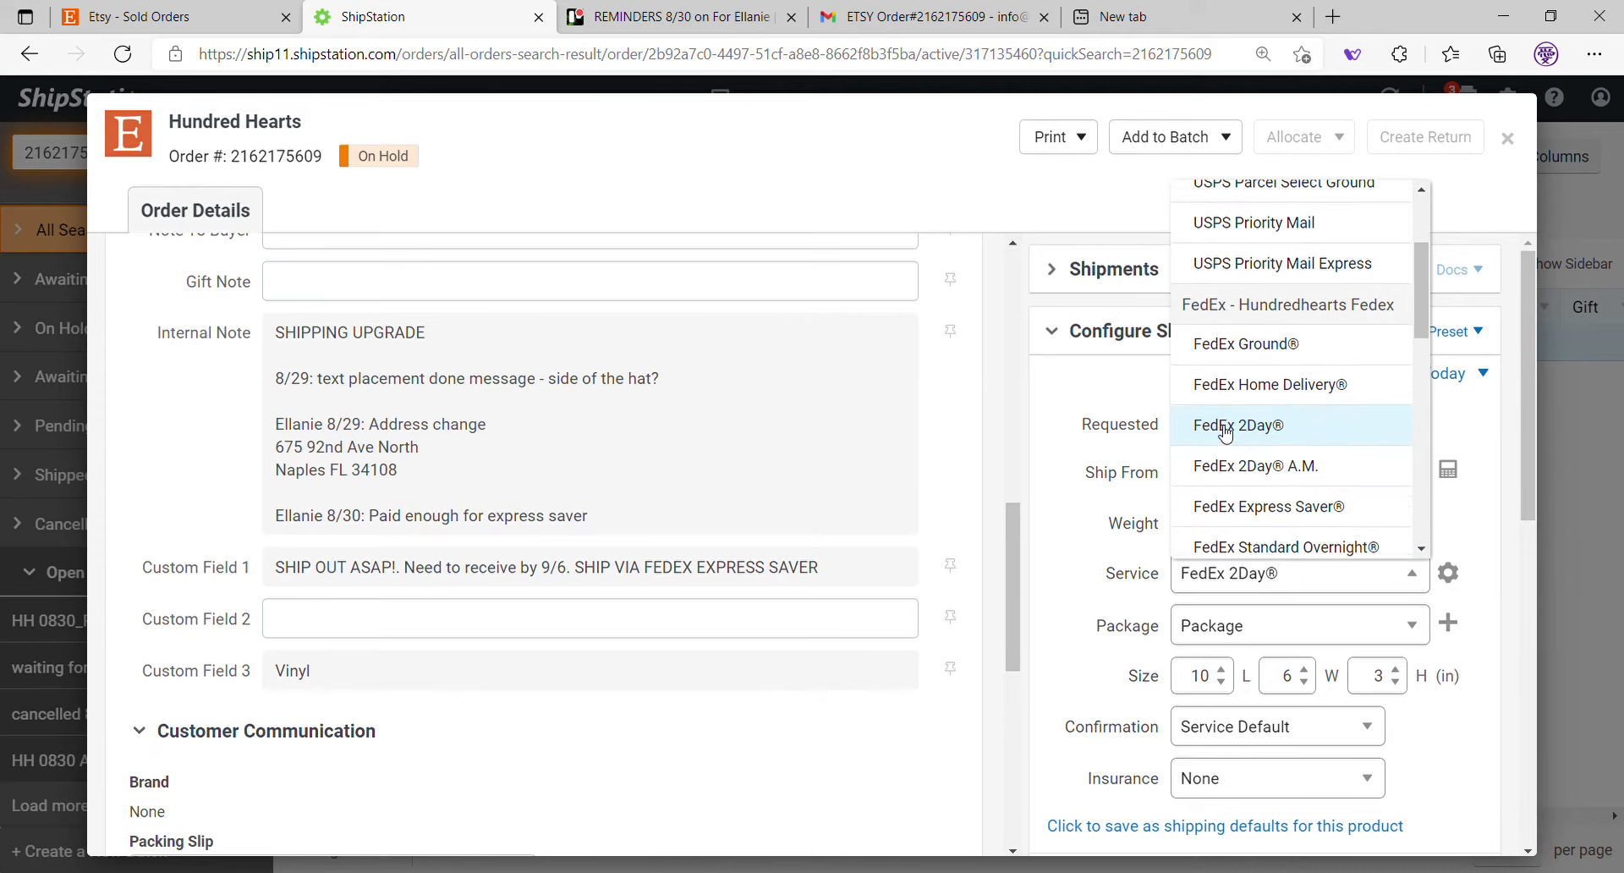
{"action": "left_click", "coordinate": [1140, 518]}
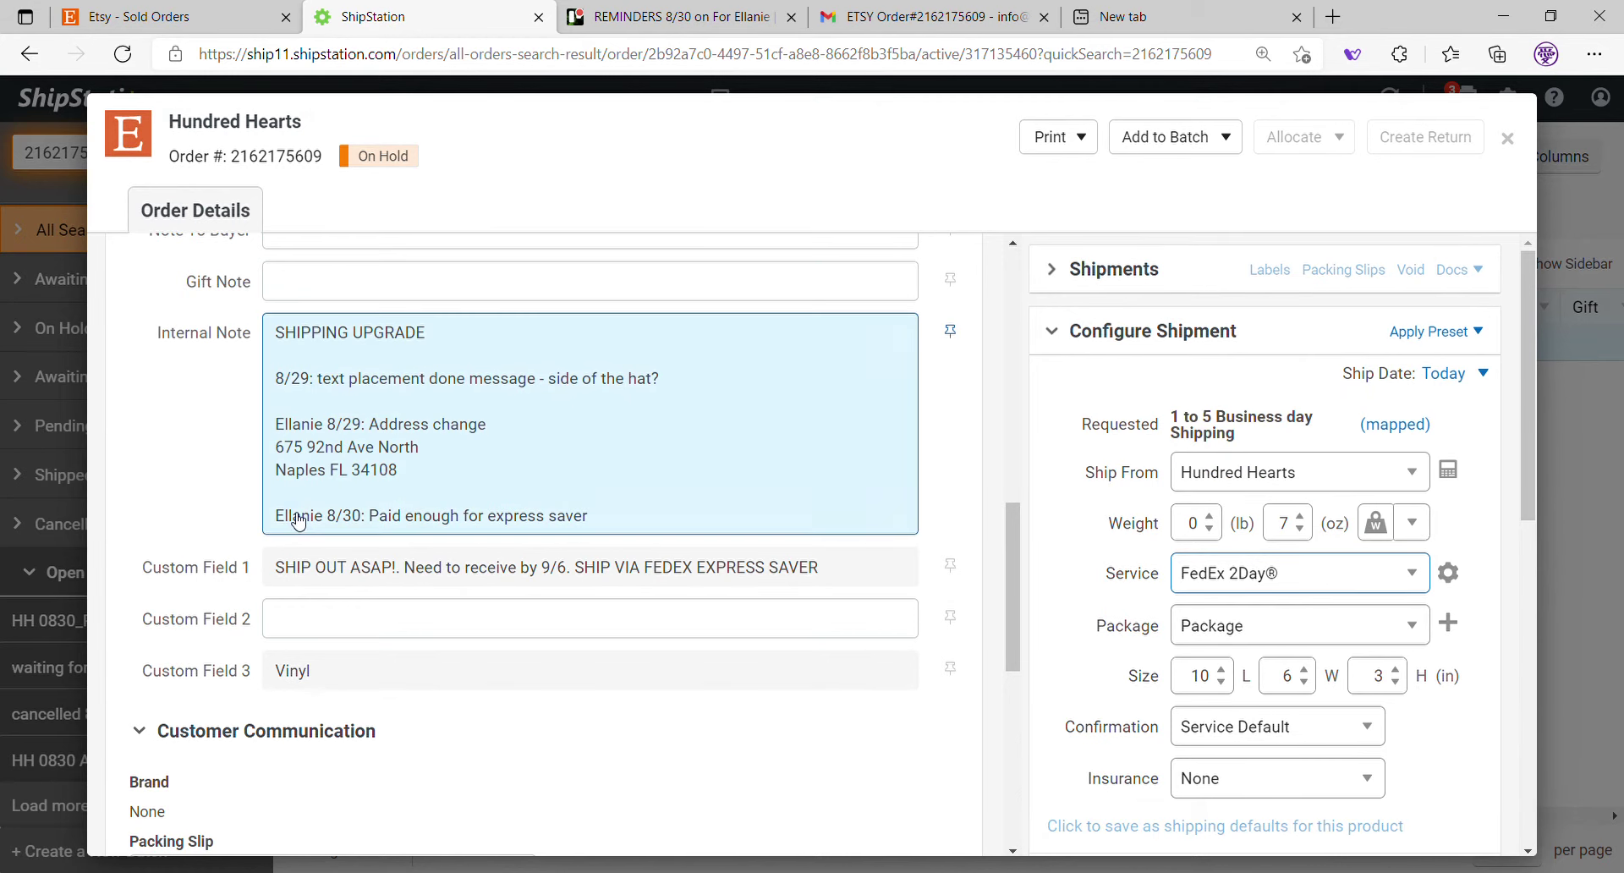
{"action": "scroll", "coordinate": [385, 436], "scroll_direction": "up", "scroll_amount": 3}
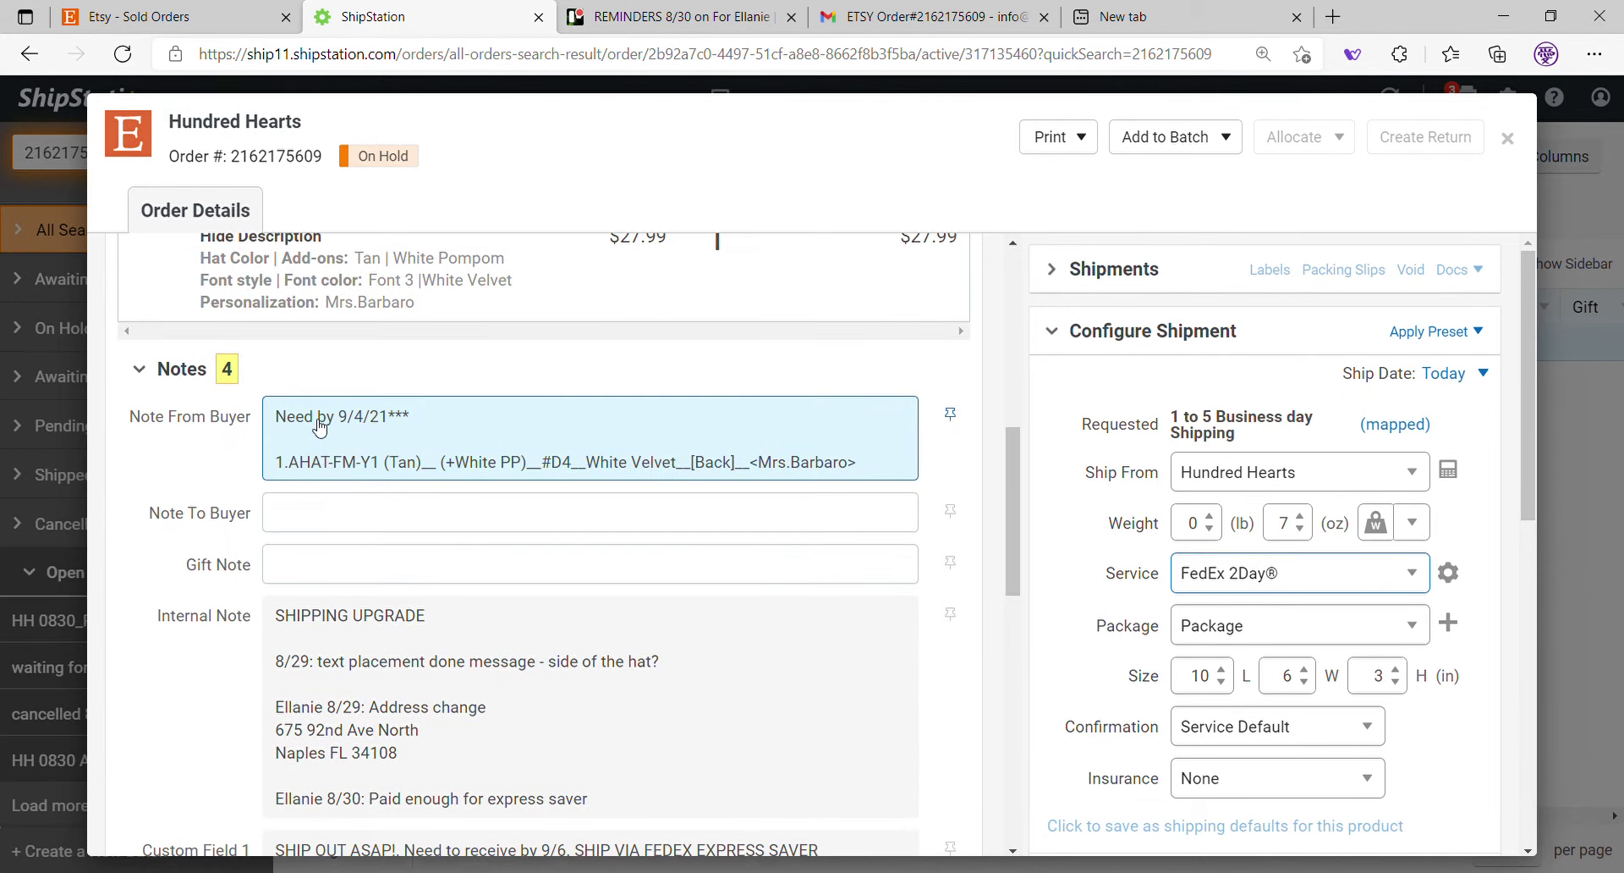
{"action": "scroll", "coordinate": [493, 508], "scroll_direction": "down", "scroll_amount": 4}
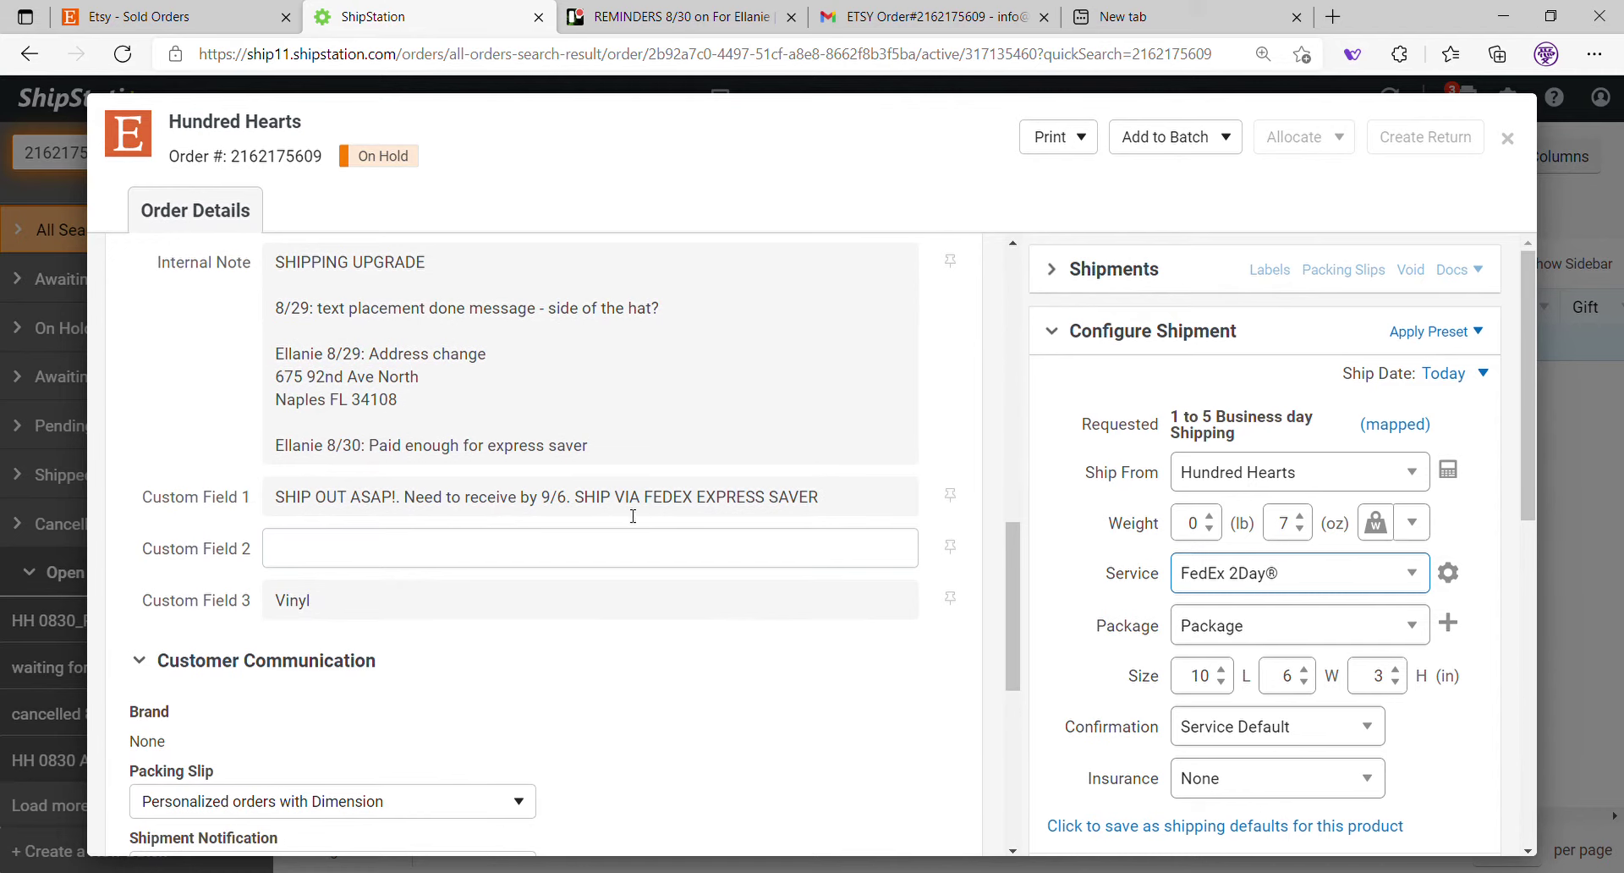
{"action": "scroll", "coordinate": [567, 515], "scroll_direction": "down", "scroll_amount": 1}
{"action": "left_click", "coordinate": [546, 478]}
{"action": "left_click_drag", "start_coordinate": [536, 476], "coordinate": [570, 478]}
{"action": "left_click", "coordinate": [541, 475]}
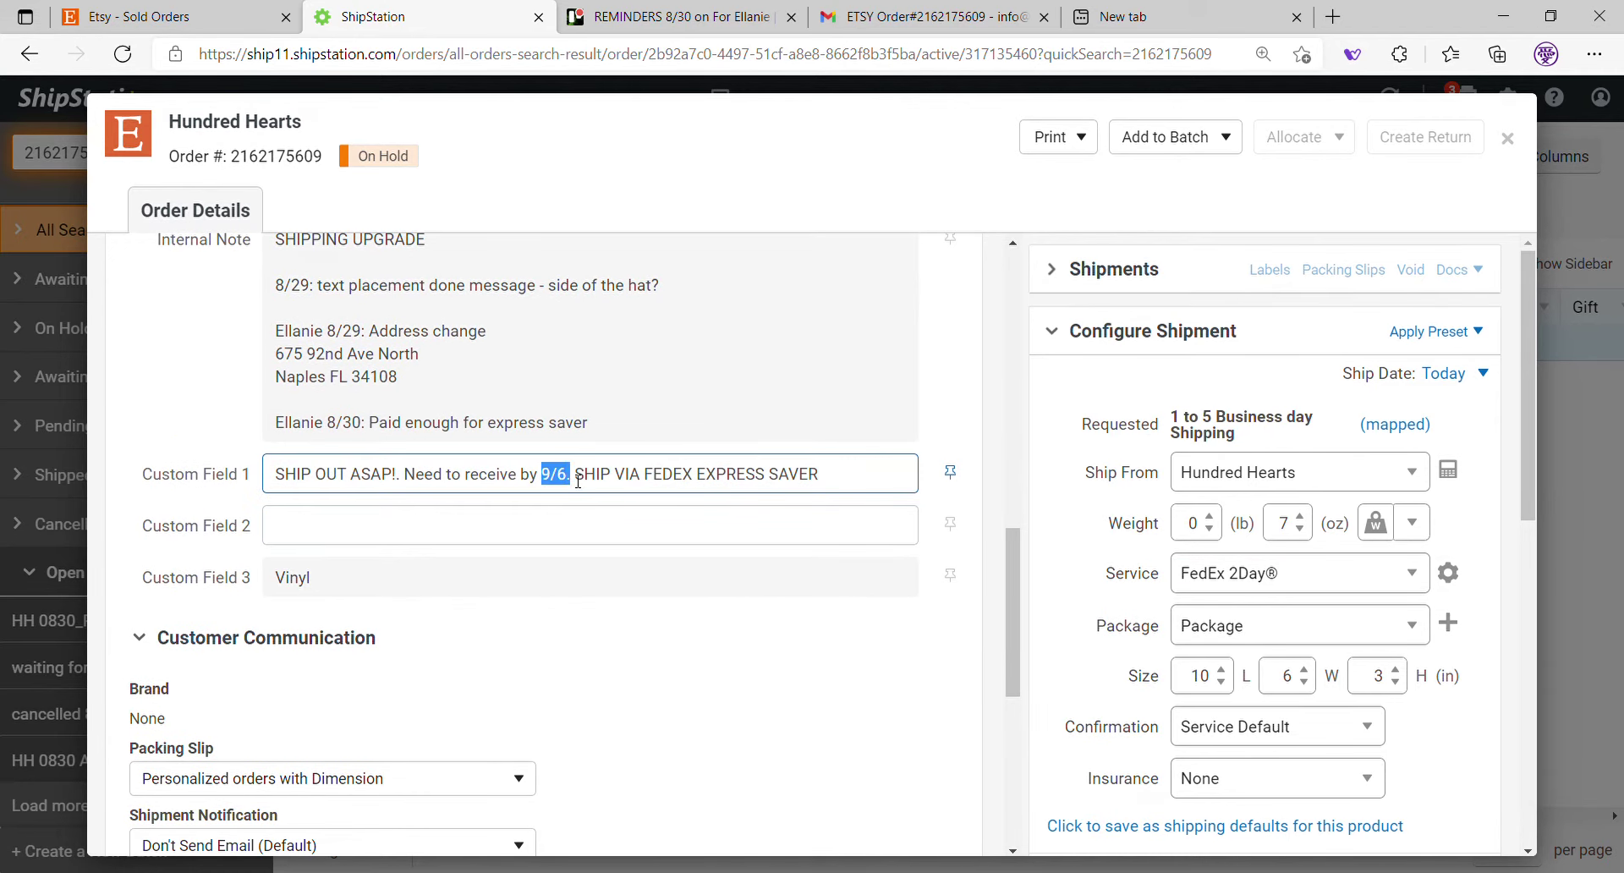
{"action": "left_click", "coordinate": [686, 478]}
Compare the FedEx 2Day rate and delivery date with the shipping amount paid on the order.
{"action": "scroll", "coordinate": [1133, 550], "scroll_direction": "down", "scroll_amount": 1}
{"action": "scroll", "coordinate": [1106, 540], "scroll_direction": "down", "scroll_amount": 3}
{"action": "left_click_drag", "start_coordinate": [1086, 526], "coordinate": [1091, 529]}
{"action": "scroll", "coordinate": [554, 417], "scroll_direction": "up", "scroll_amount": 4}
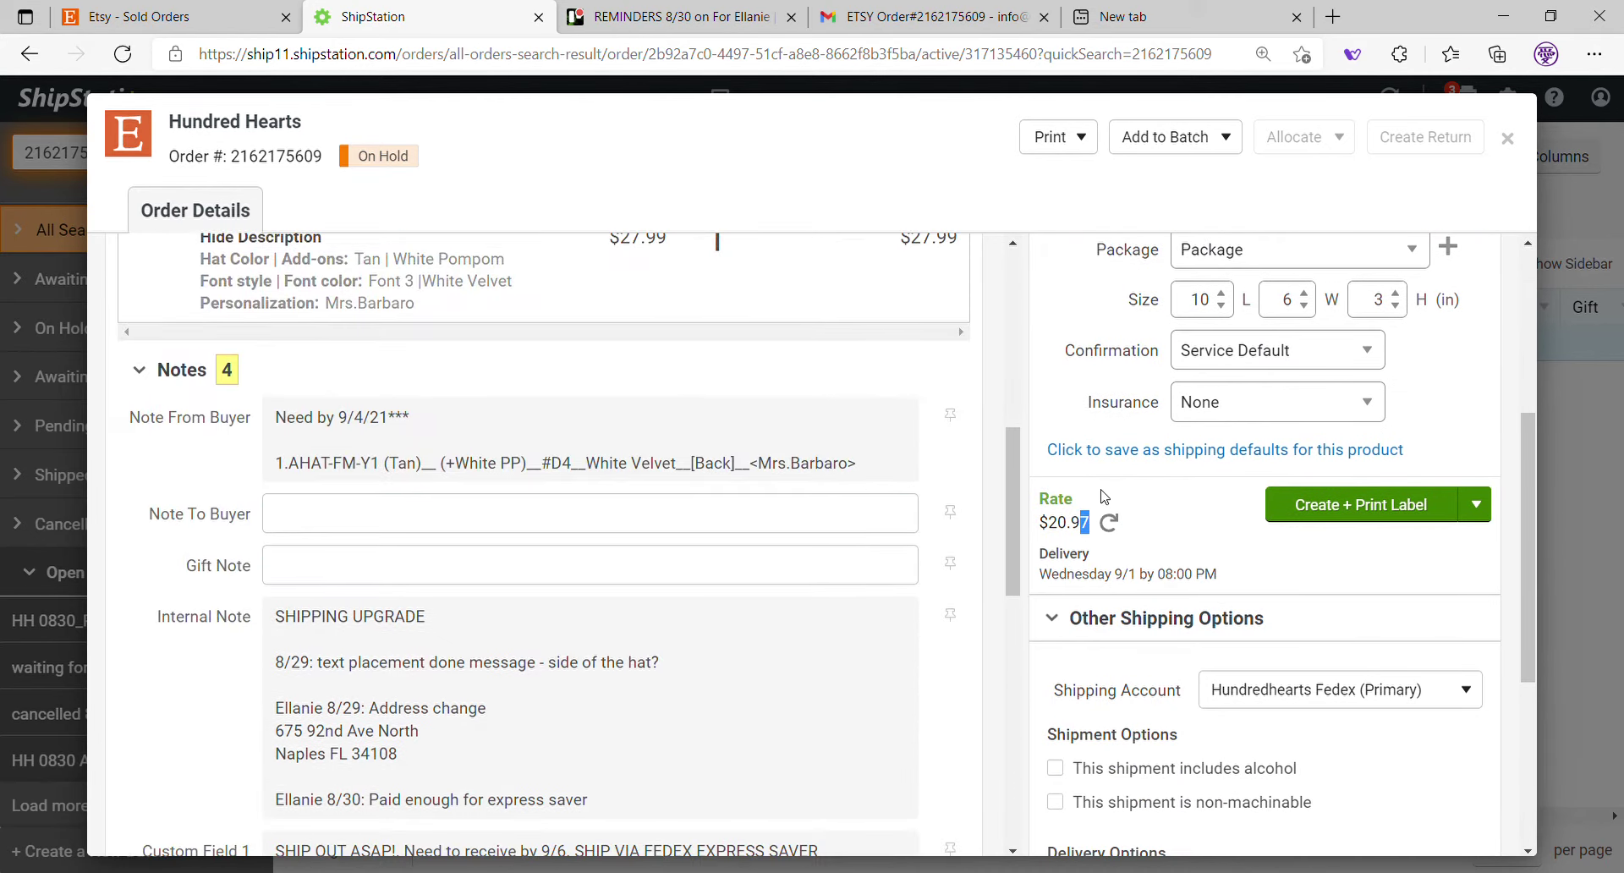
{"action": "scroll", "coordinate": [554, 417], "scroll_direction": "up", "scroll_amount": 5}
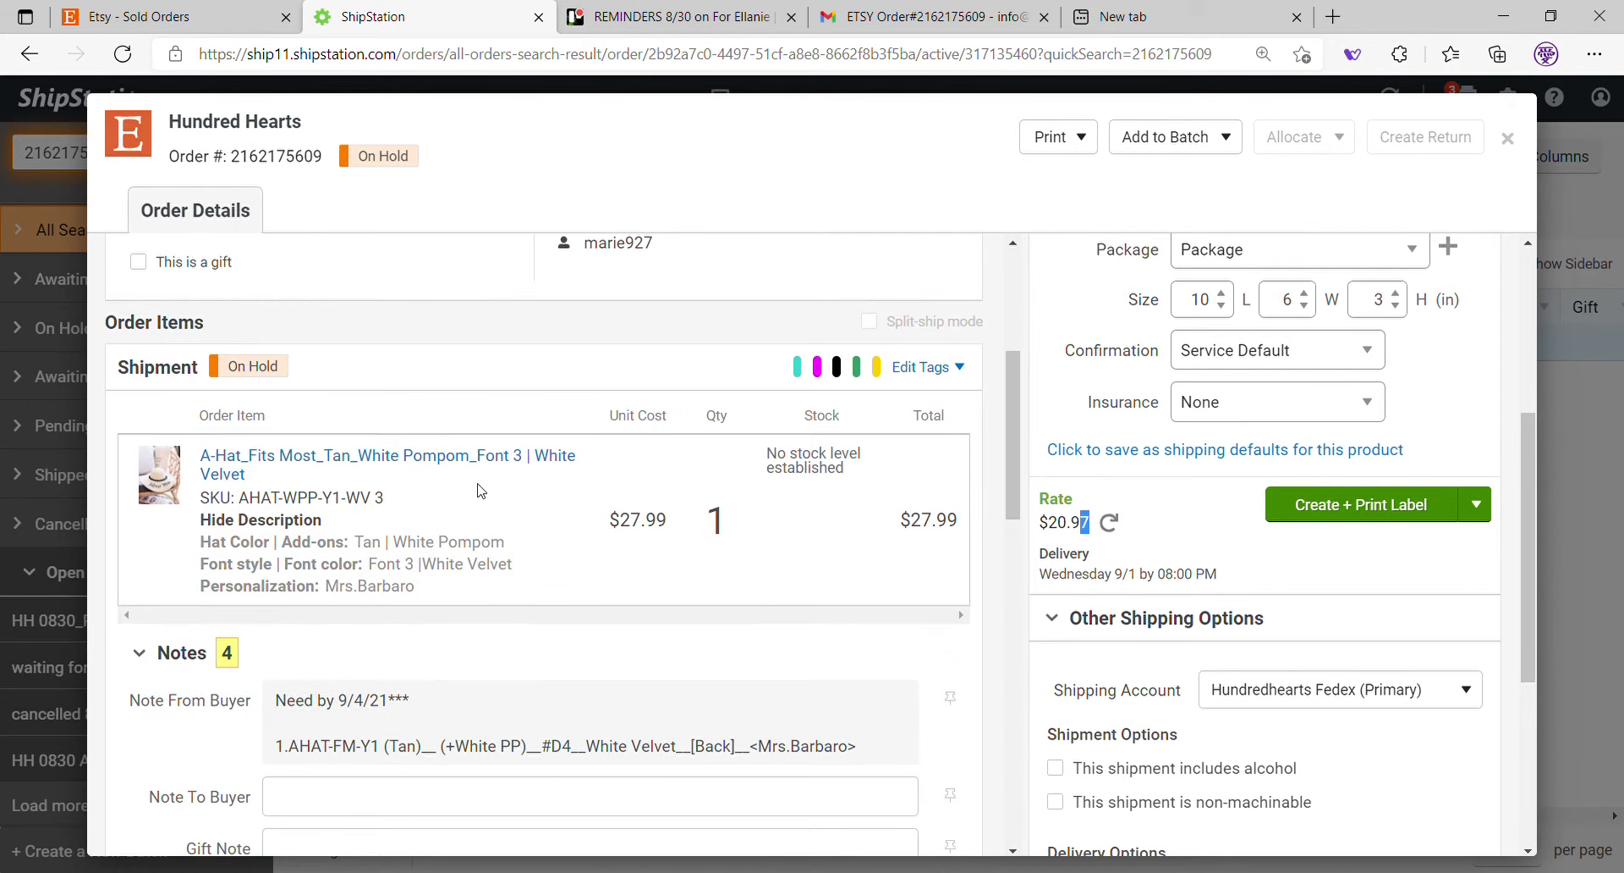
{"action": "triple_click", "coordinate": [337, 438]}
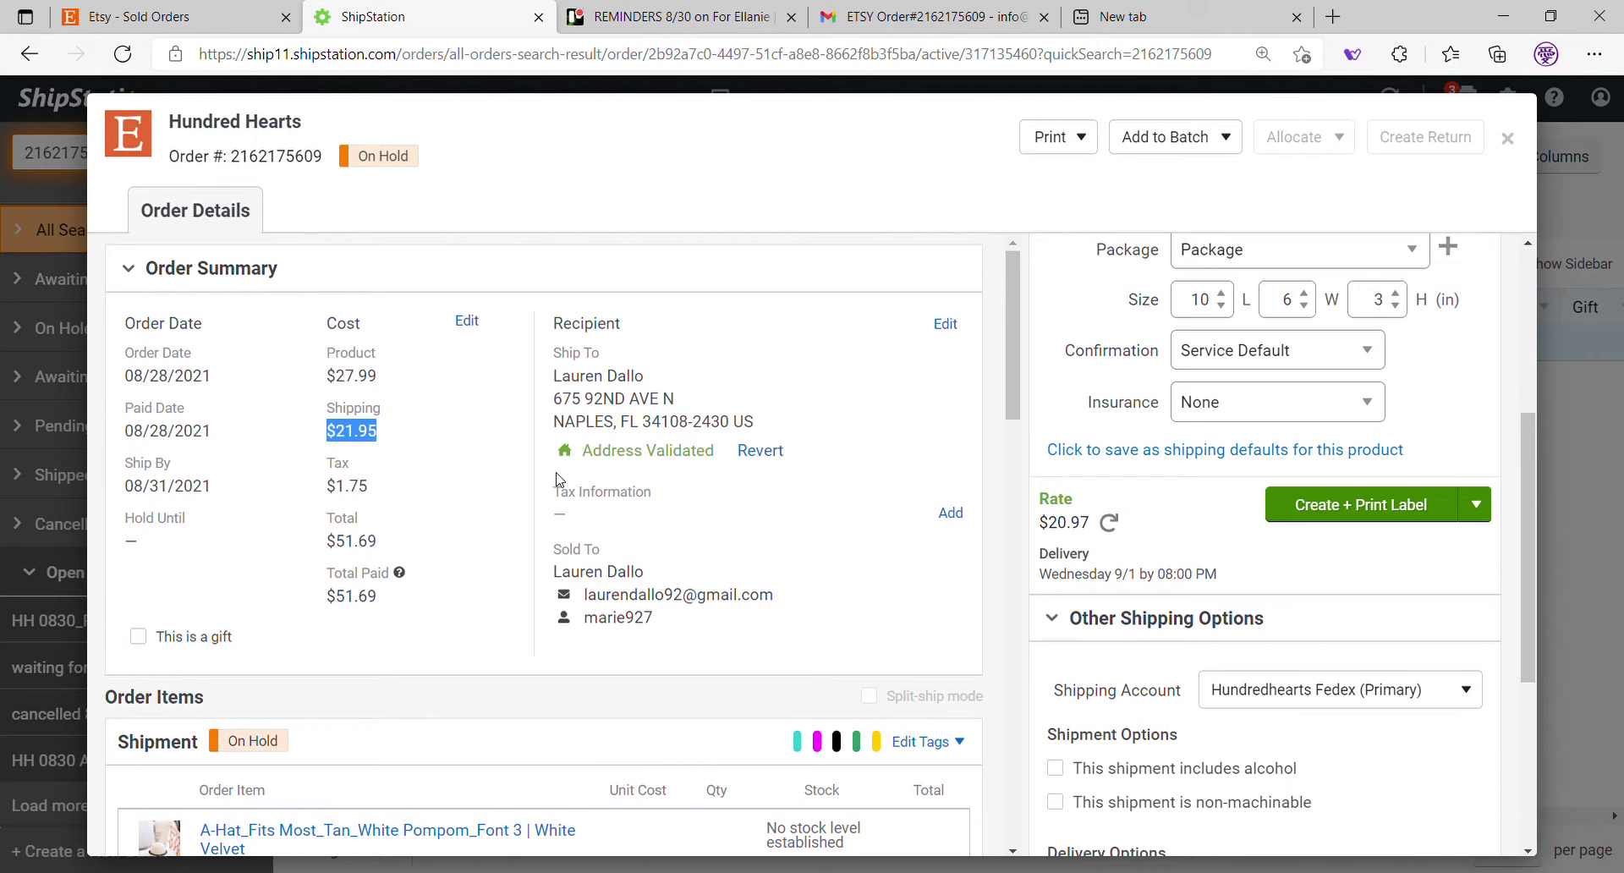
{"action": "scroll", "coordinate": [561, 481], "scroll_direction": "down", "scroll_amount": 5}
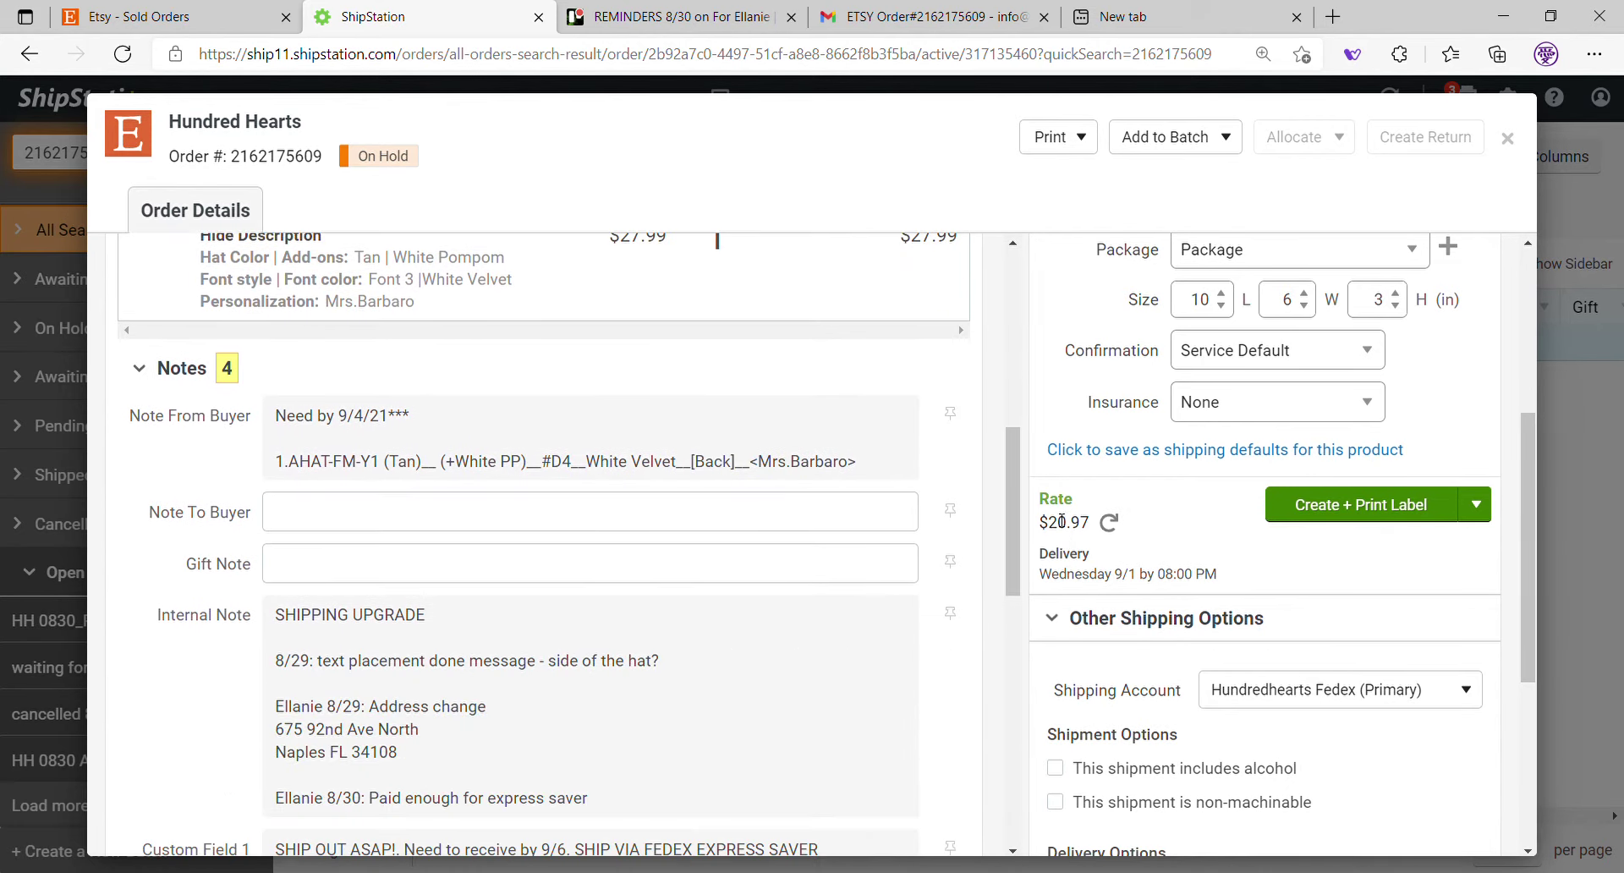
{"action": "left_click_drag", "start_coordinate": [1037, 529], "coordinate": [1093, 539]}
{"action": "scroll", "coordinate": [1133, 508], "scroll_direction": "up", "scroll_amount": 3}
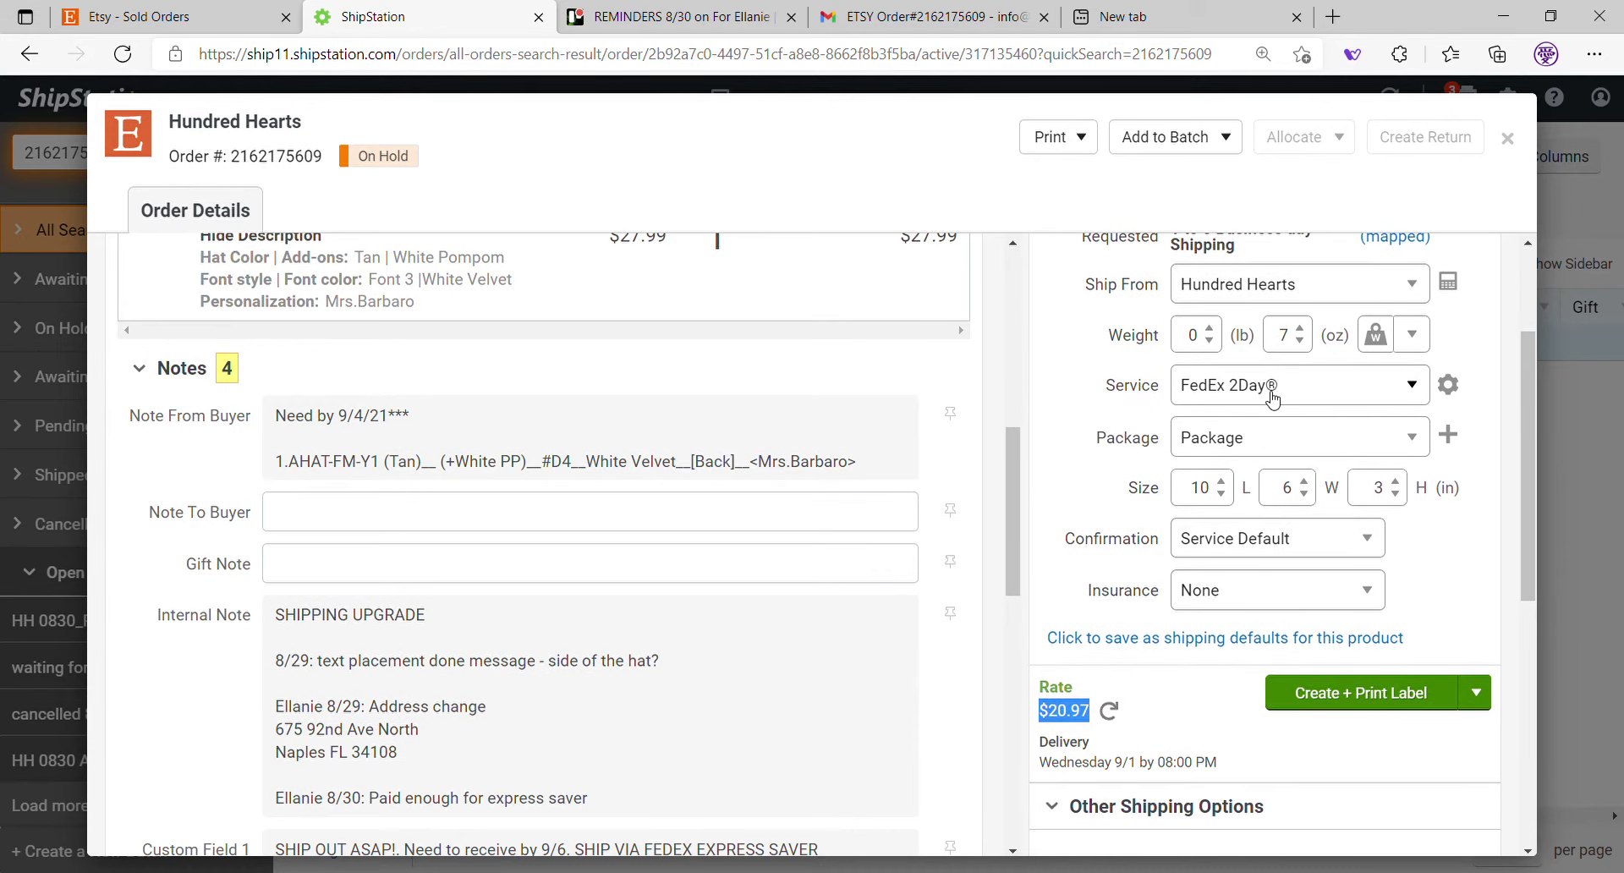
{"action": "left_click", "coordinate": [1068, 719]}
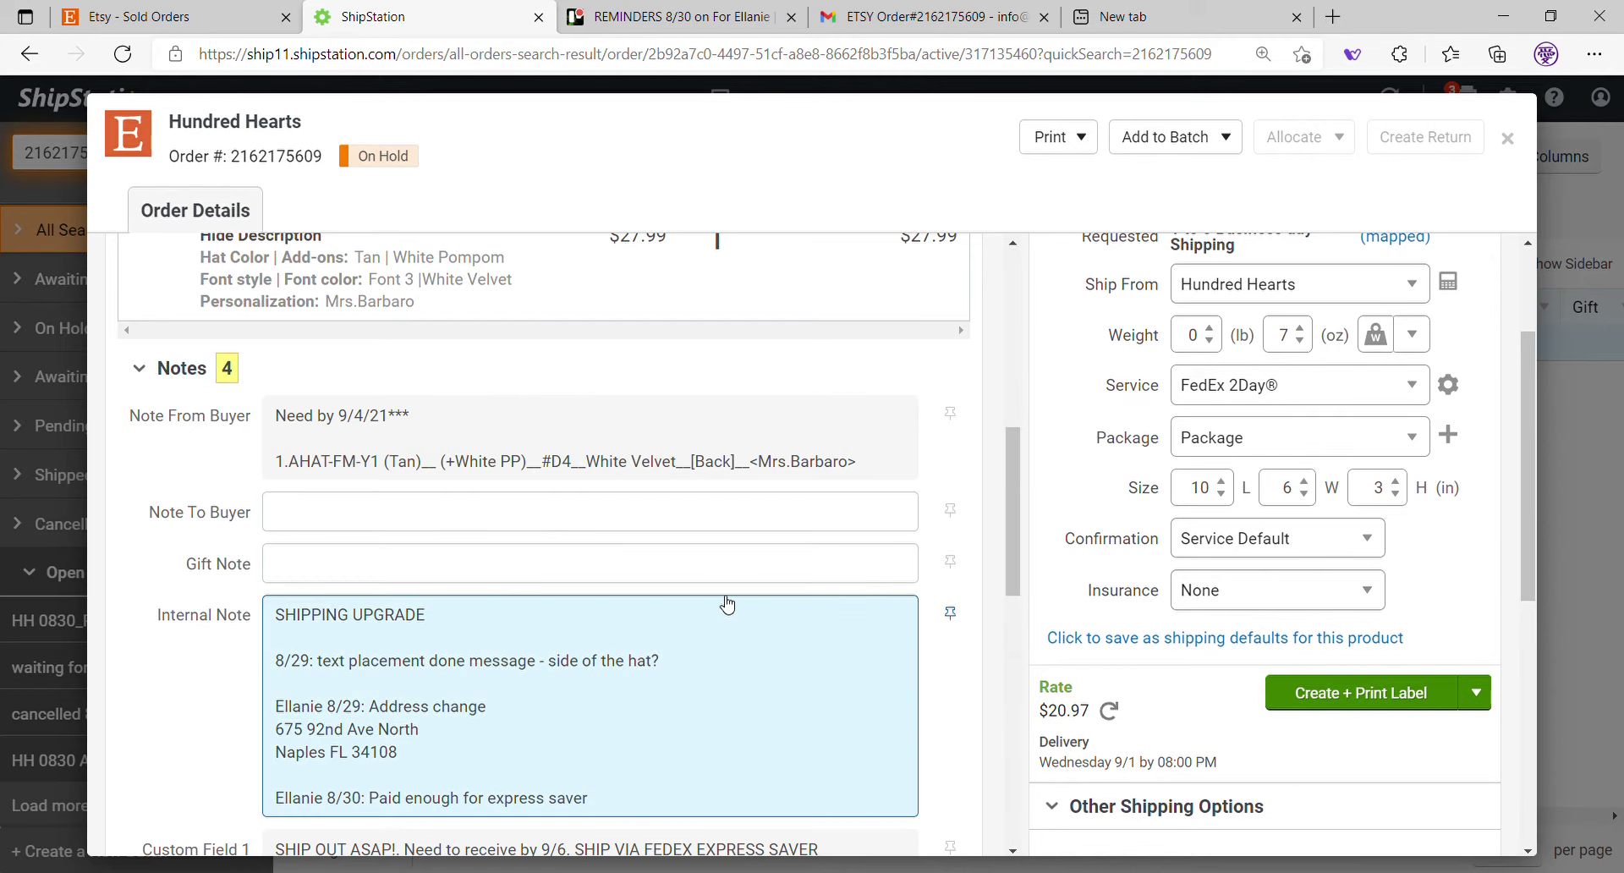
Write the marked-up rate calculation "(20.97x0.15+0.2)+20.97=24.31" in the order's Note To Buyer.
{"action": "left_click", "coordinate": [479, 528]}
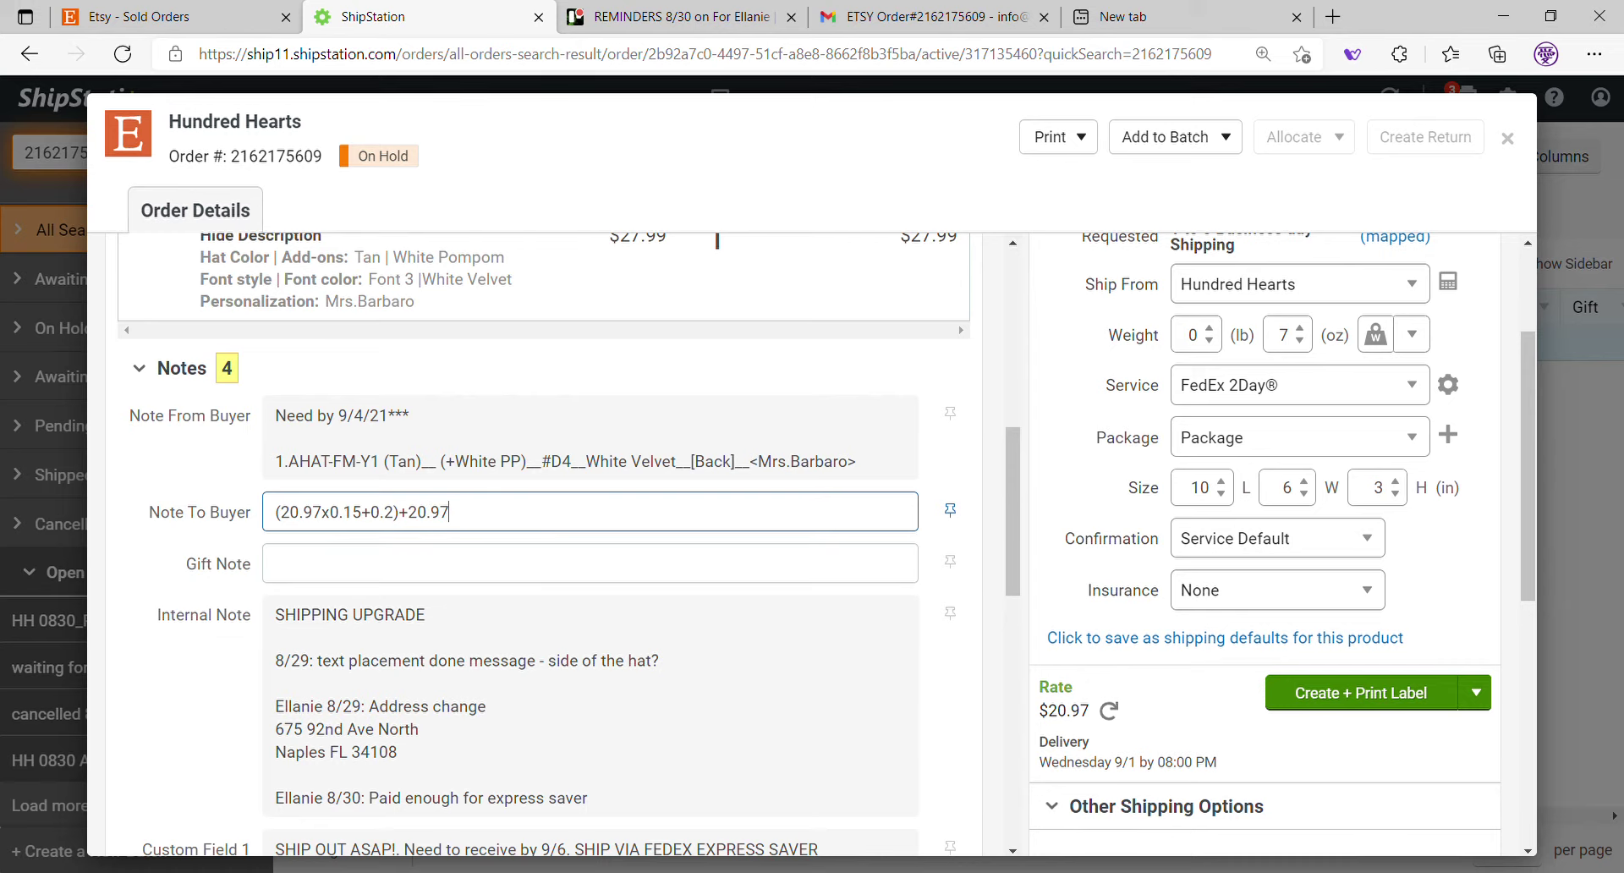
{"action": "left_click", "coordinate": [818, 450]}
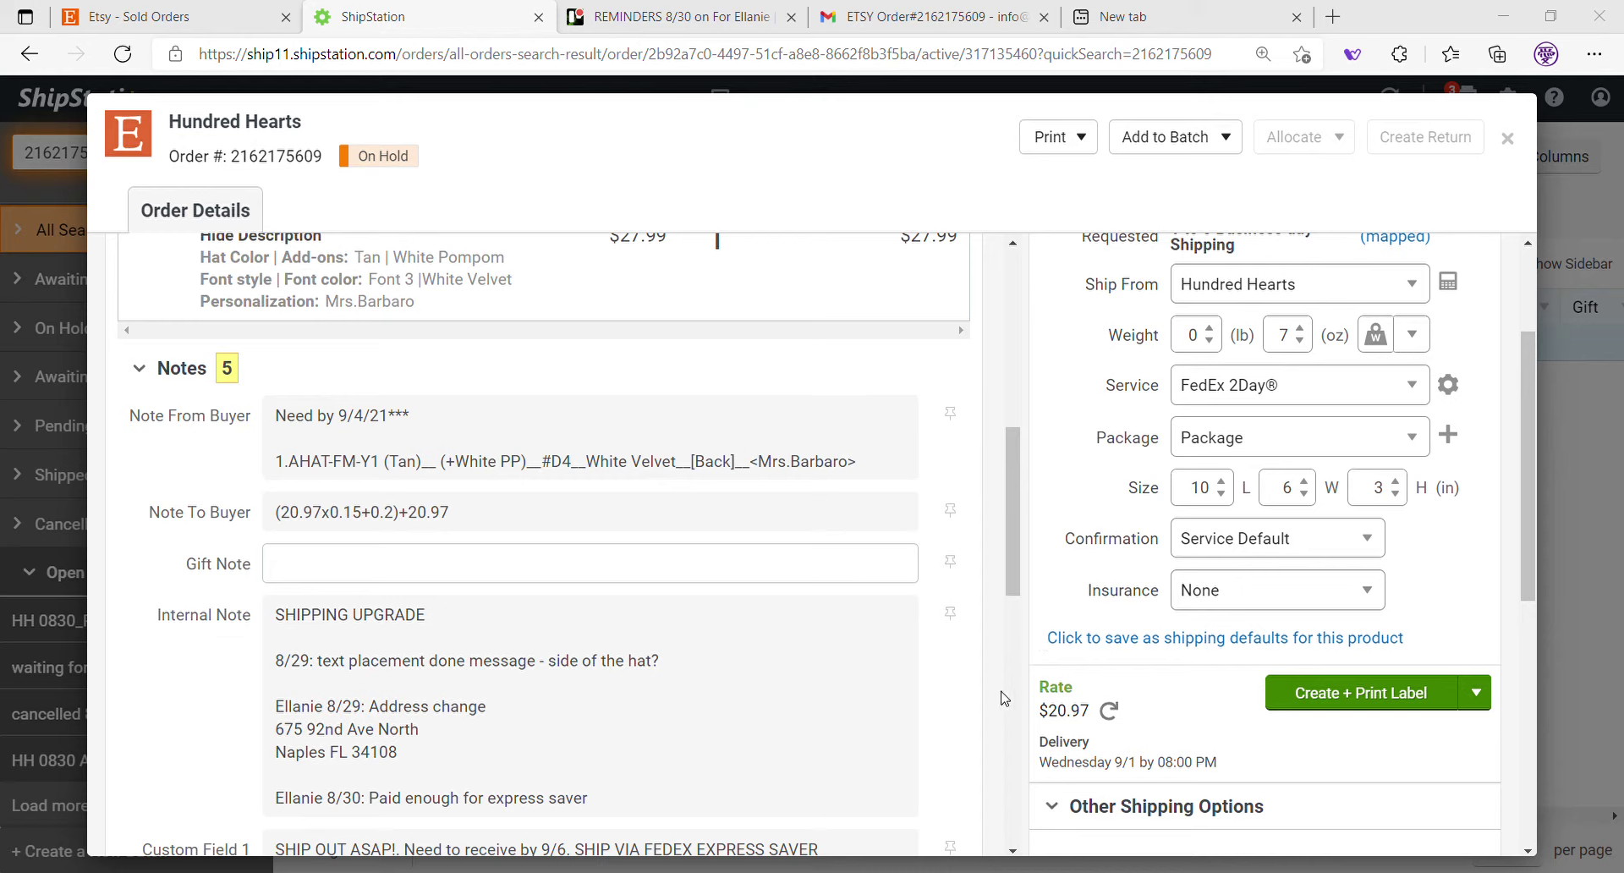
{"action": "left_click", "coordinate": [467, 500]}
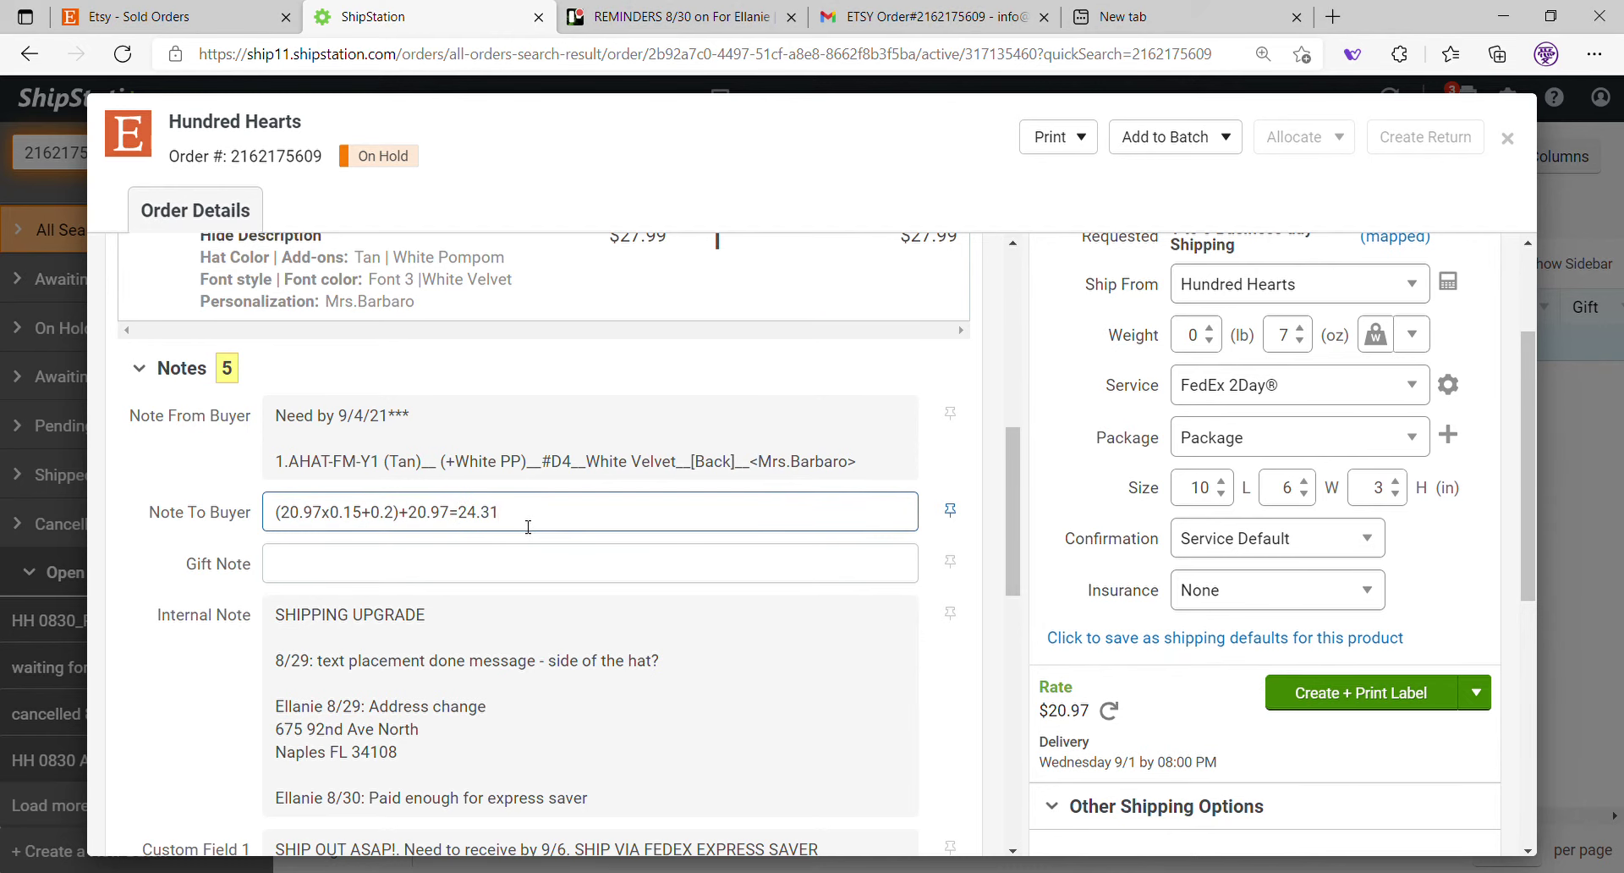
{"action": "left_click_drag", "start_coordinate": [528, 526], "coordinate": [458, 533]}
{"action": "scroll", "coordinate": [506, 490], "scroll_direction": "up", "scroll_amount": 1}
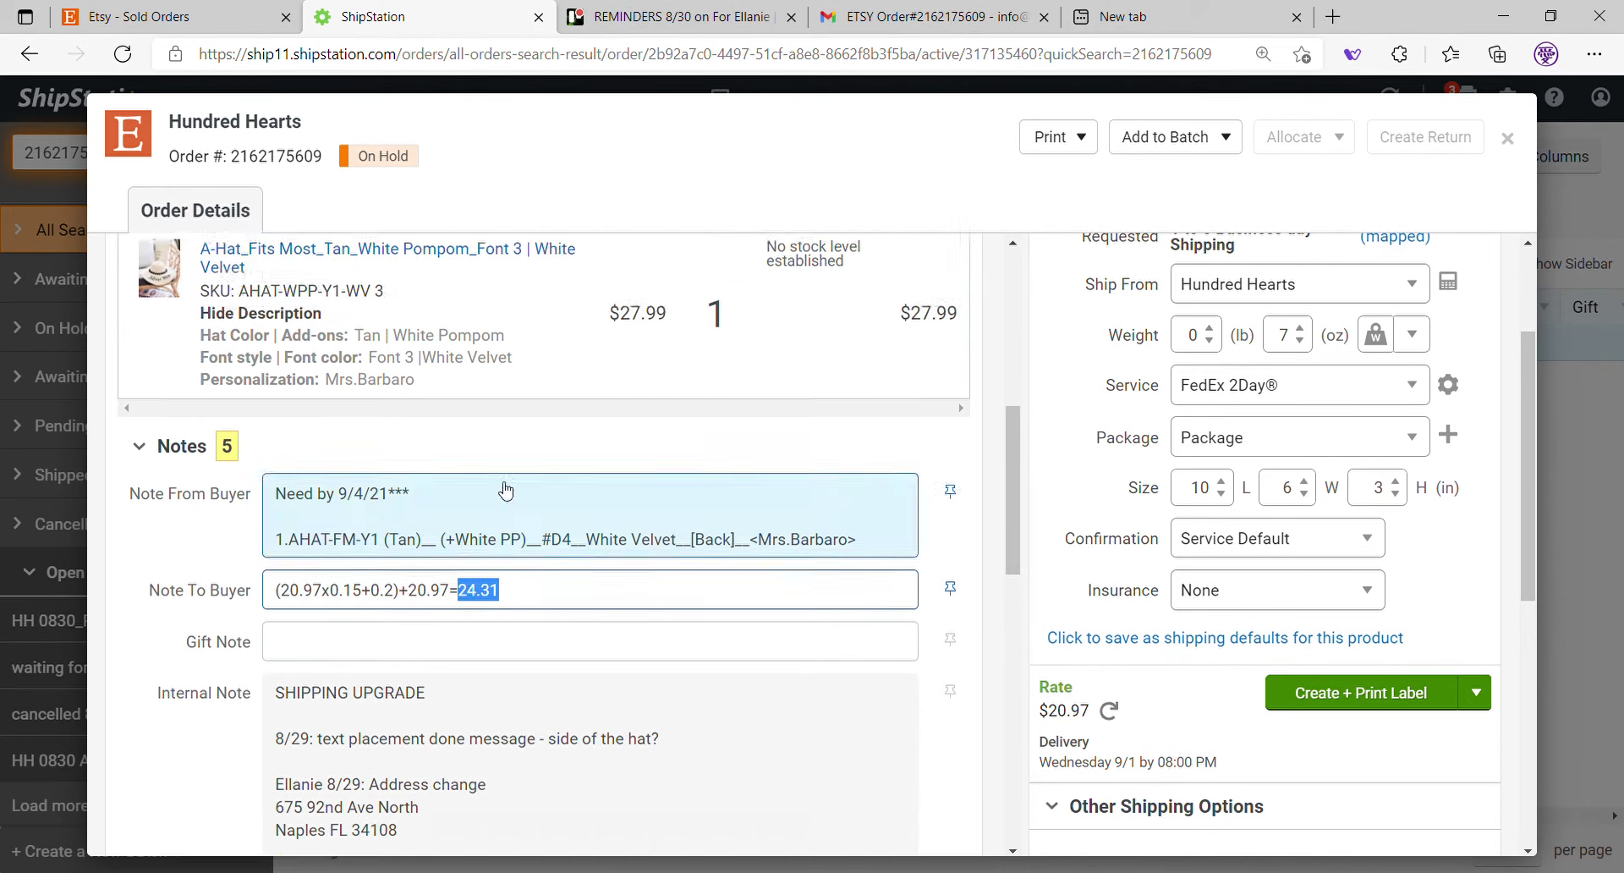
{"action": "scroll", "coordinate": [449, 503], "scroll_direction": "up", "scroll_amount": 7}
{"action": "scroll", "coordinate": [524, 529], "scroll_direction": "down", "scroll_amount": 10}
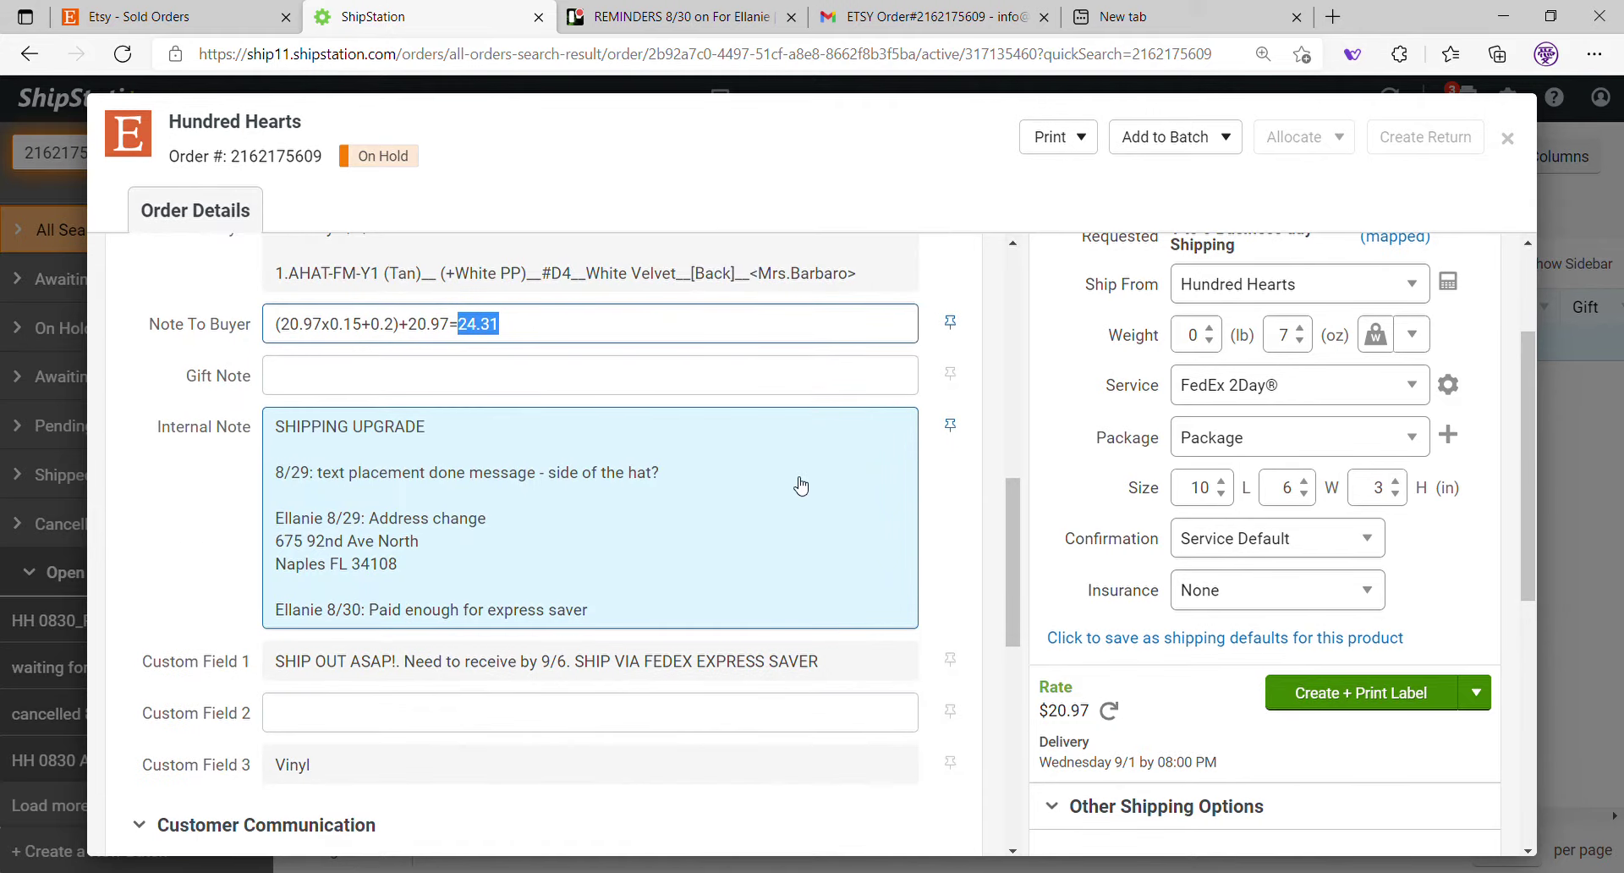
{"action": "scroll", "coordinate": [935, 569], "scroll_direction": "up", "scroll_amount": 2}
Change the shipment's service to FedEx Express Saver.
{"action": "left_click", "coordinate": [1281, 398]}
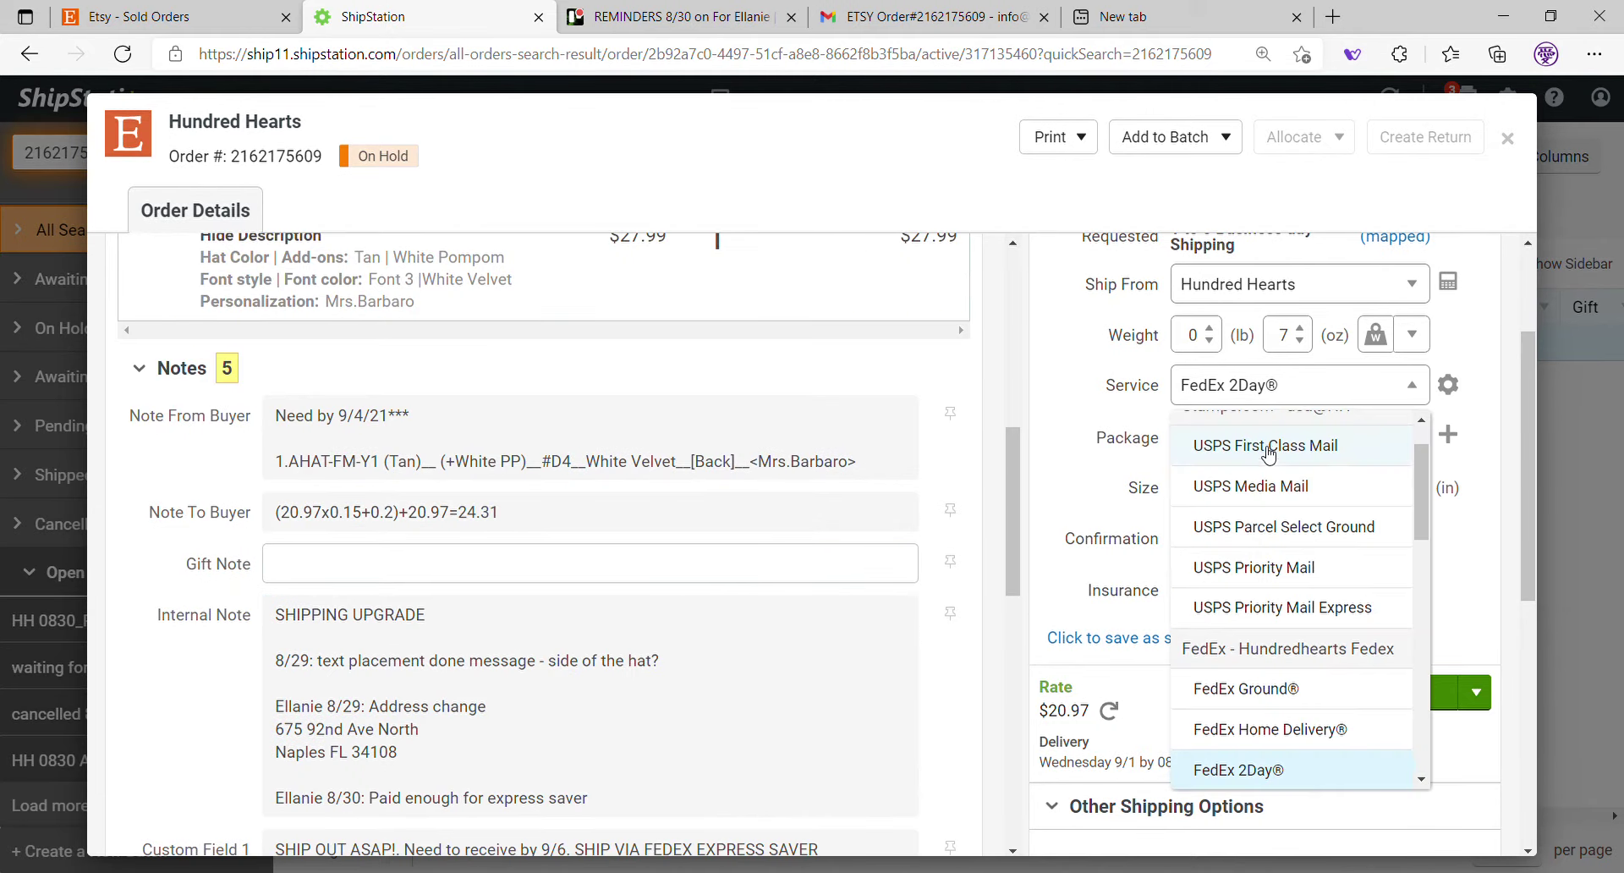
{"action": "scroll", "coordinate": [1290, 554], "scroll_direction": "down", "scroll_amount": 1}
{"action": "scroll", "coordinate": [1300, 584], "scroll_direction": "up", "scroll_amount": 1}
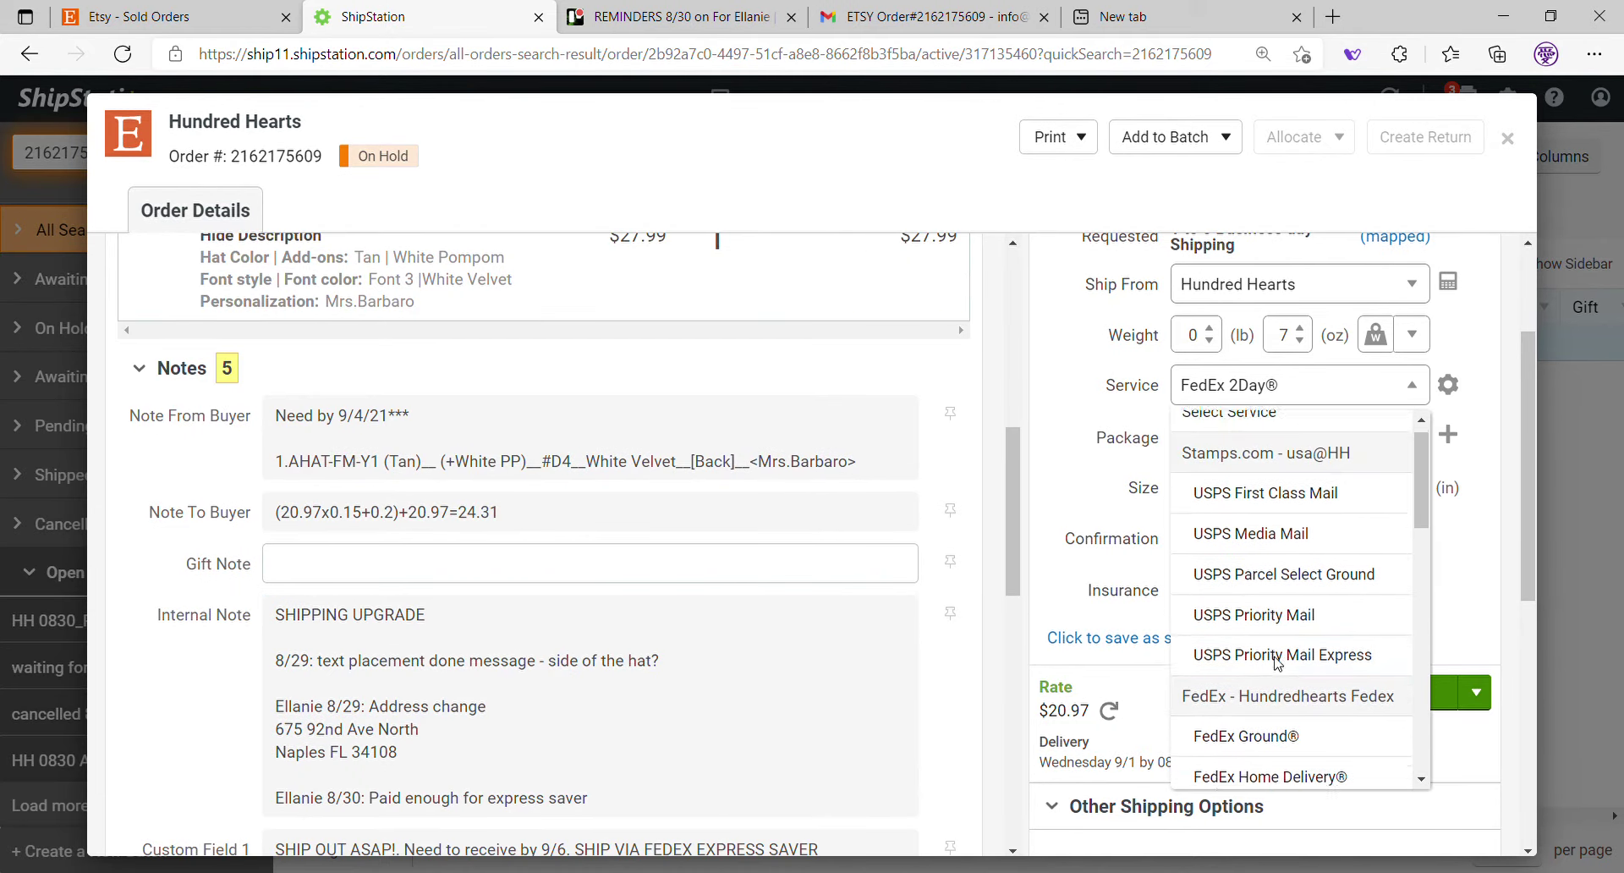
{"action": "scroll", "coordinate": [1290, 617], "scroll_direction": "down", "scroll_amount": 5}
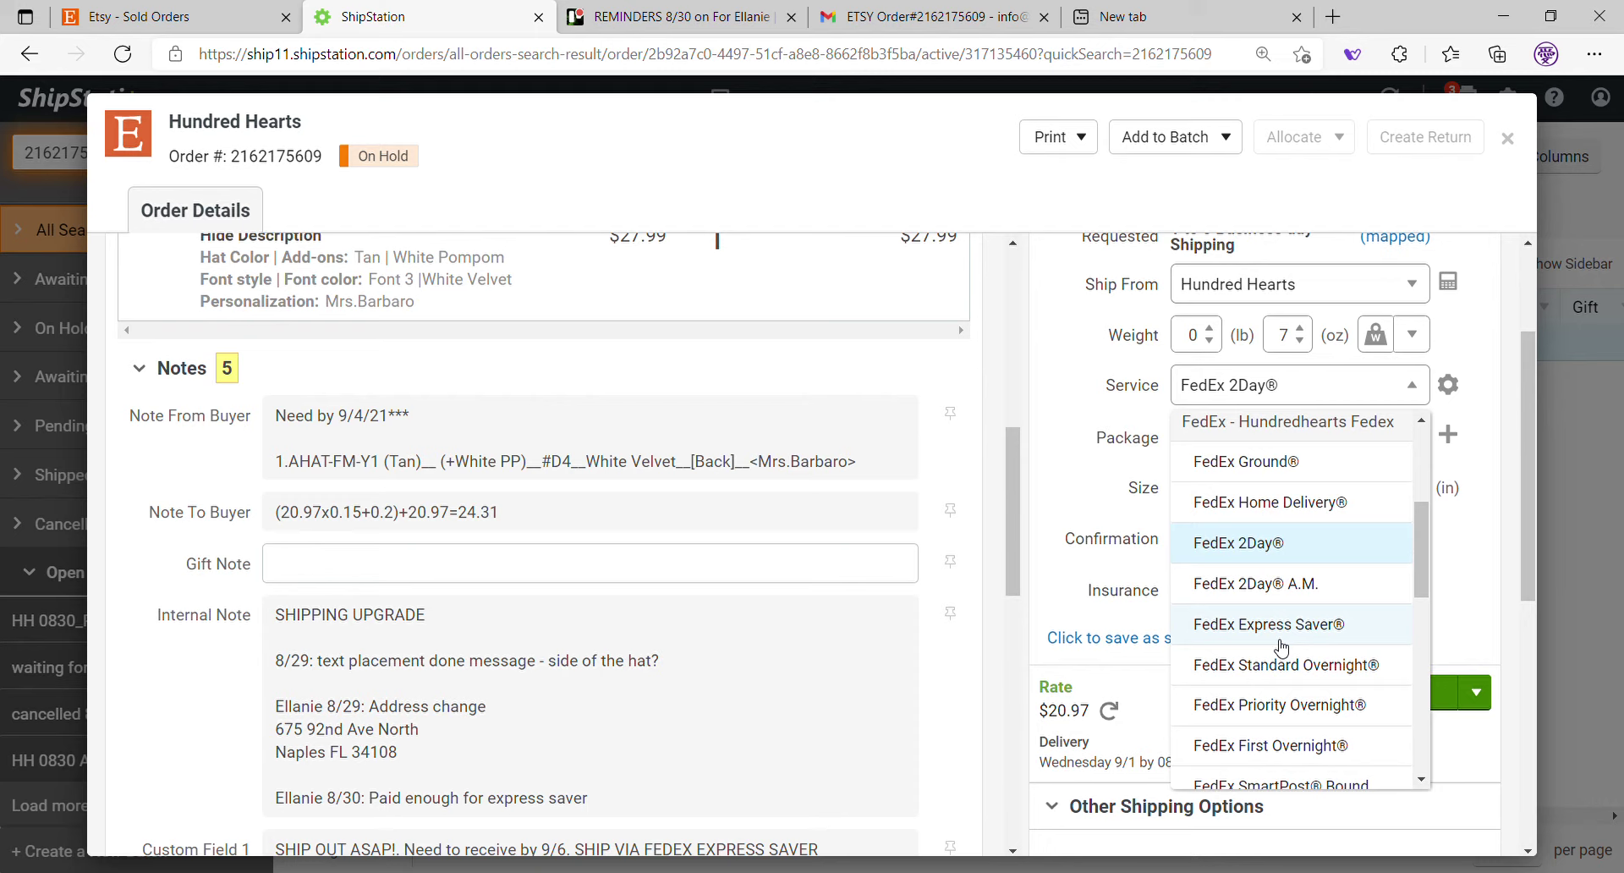
{"action": "left_click", "coordinate": [1269, 619]}
Clear the rate calculation from the order's Note To Buyer.
{"action": "left_click", "coordinate": [579, 525]}
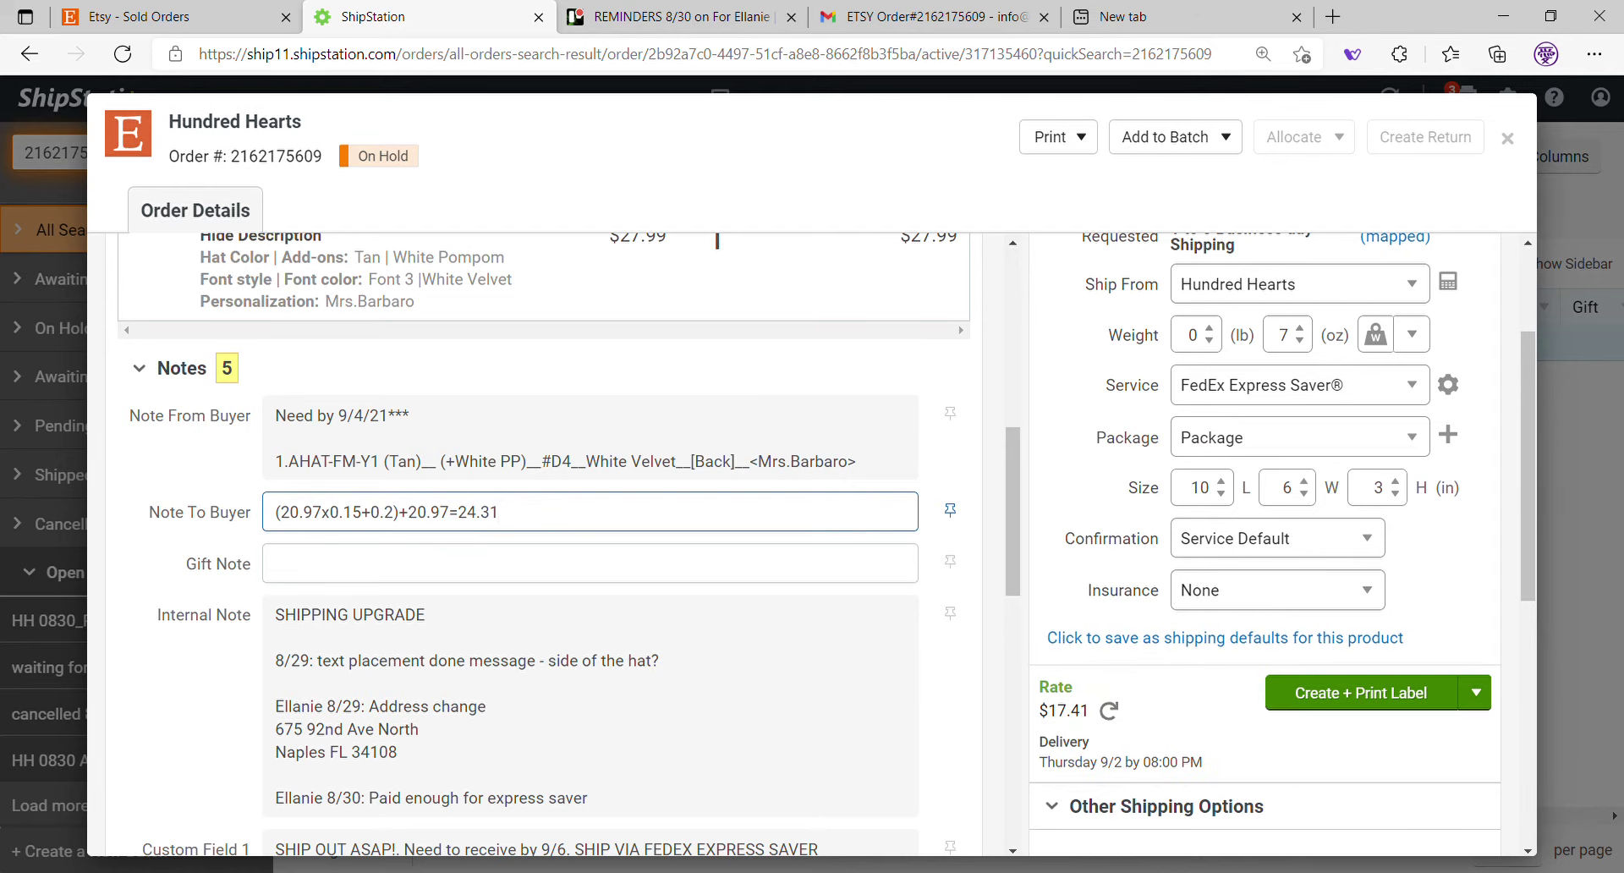
{"action": "key", "text": "Tab"}
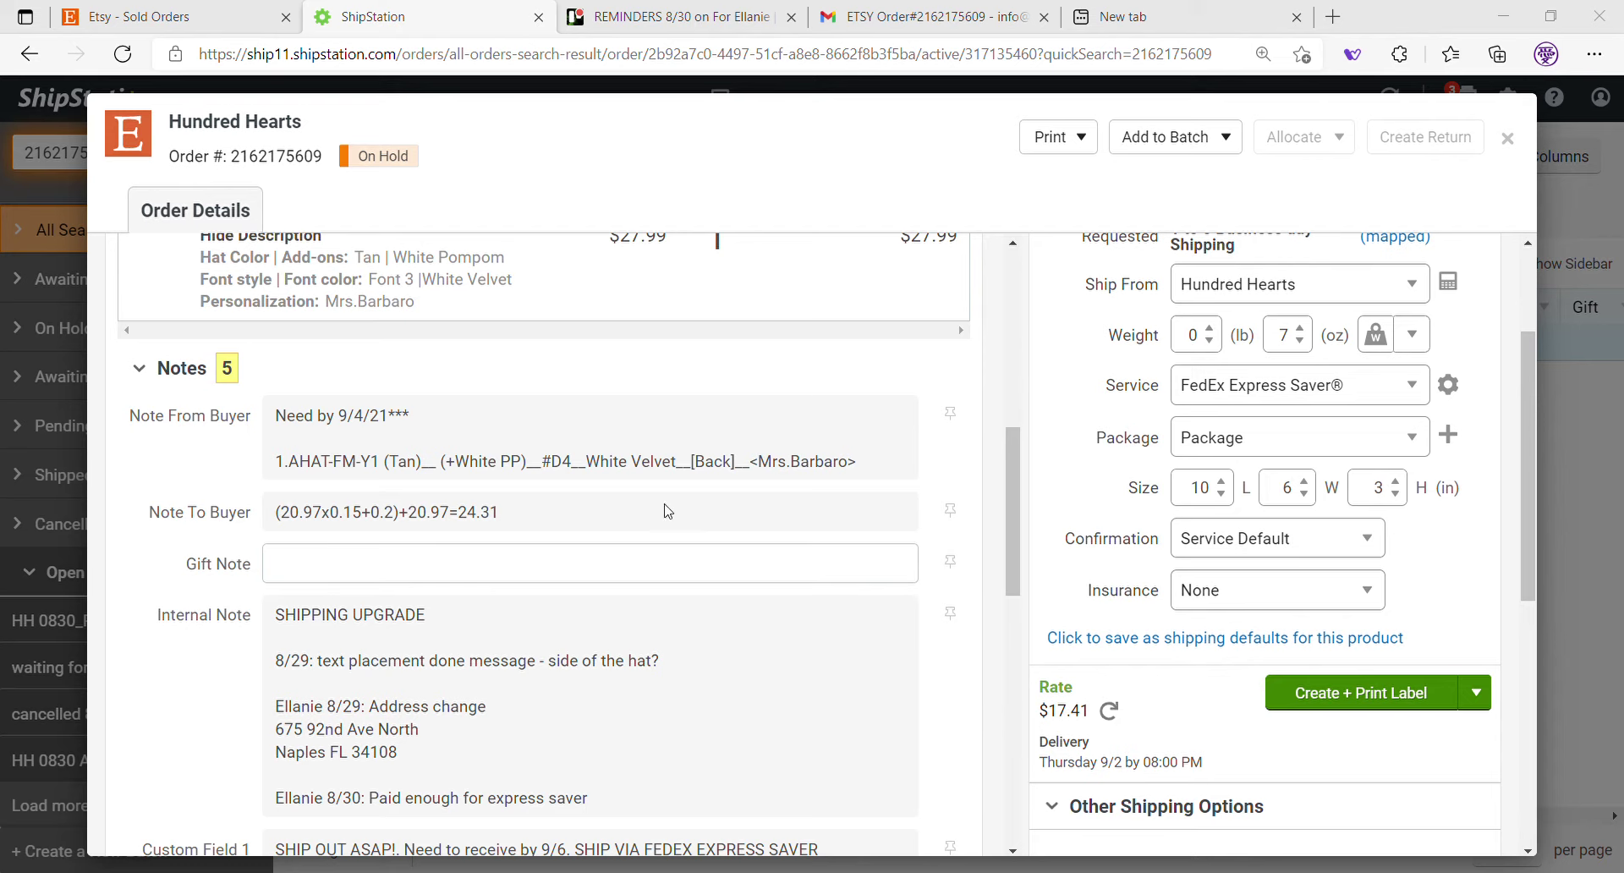
{"action": "left_click", "coordinate": [522, 523]}
{"action": "left_click_drag", "start_coordinate": [525, 524], "coordinate": [273, 513]}
{"action": "key", "text": "BackSpace"}
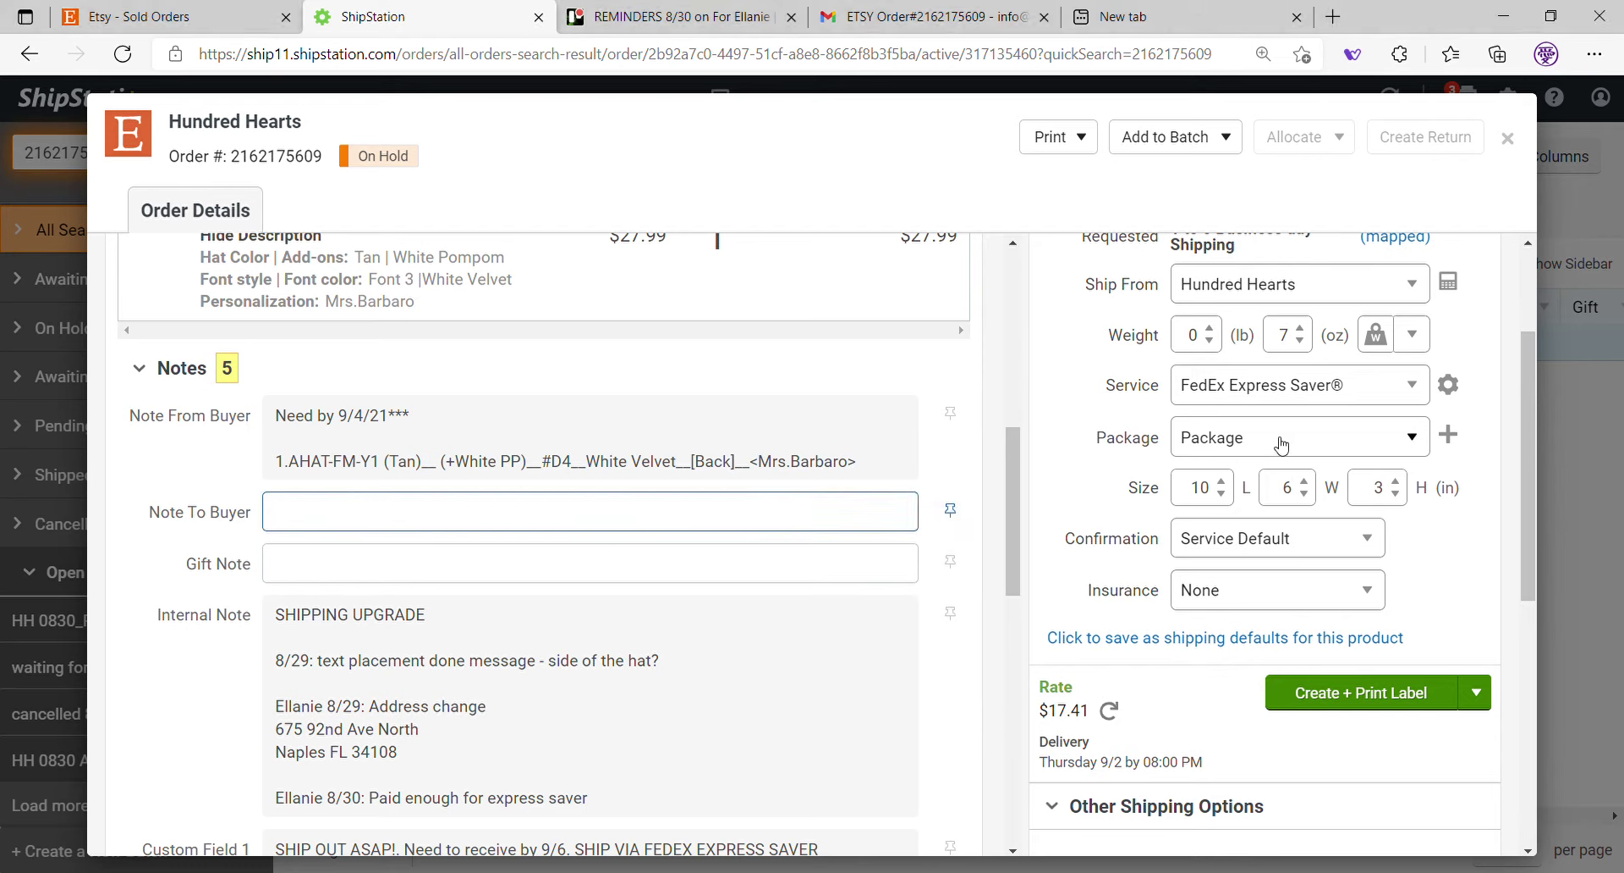
Examine the order's tag list for the Upgrade shipping tag, leaving the tag selection as it is.
{"action": "scroll", "coordinate": [1020, 440], "scroll_direction": "up", "scroll_amount": 5}
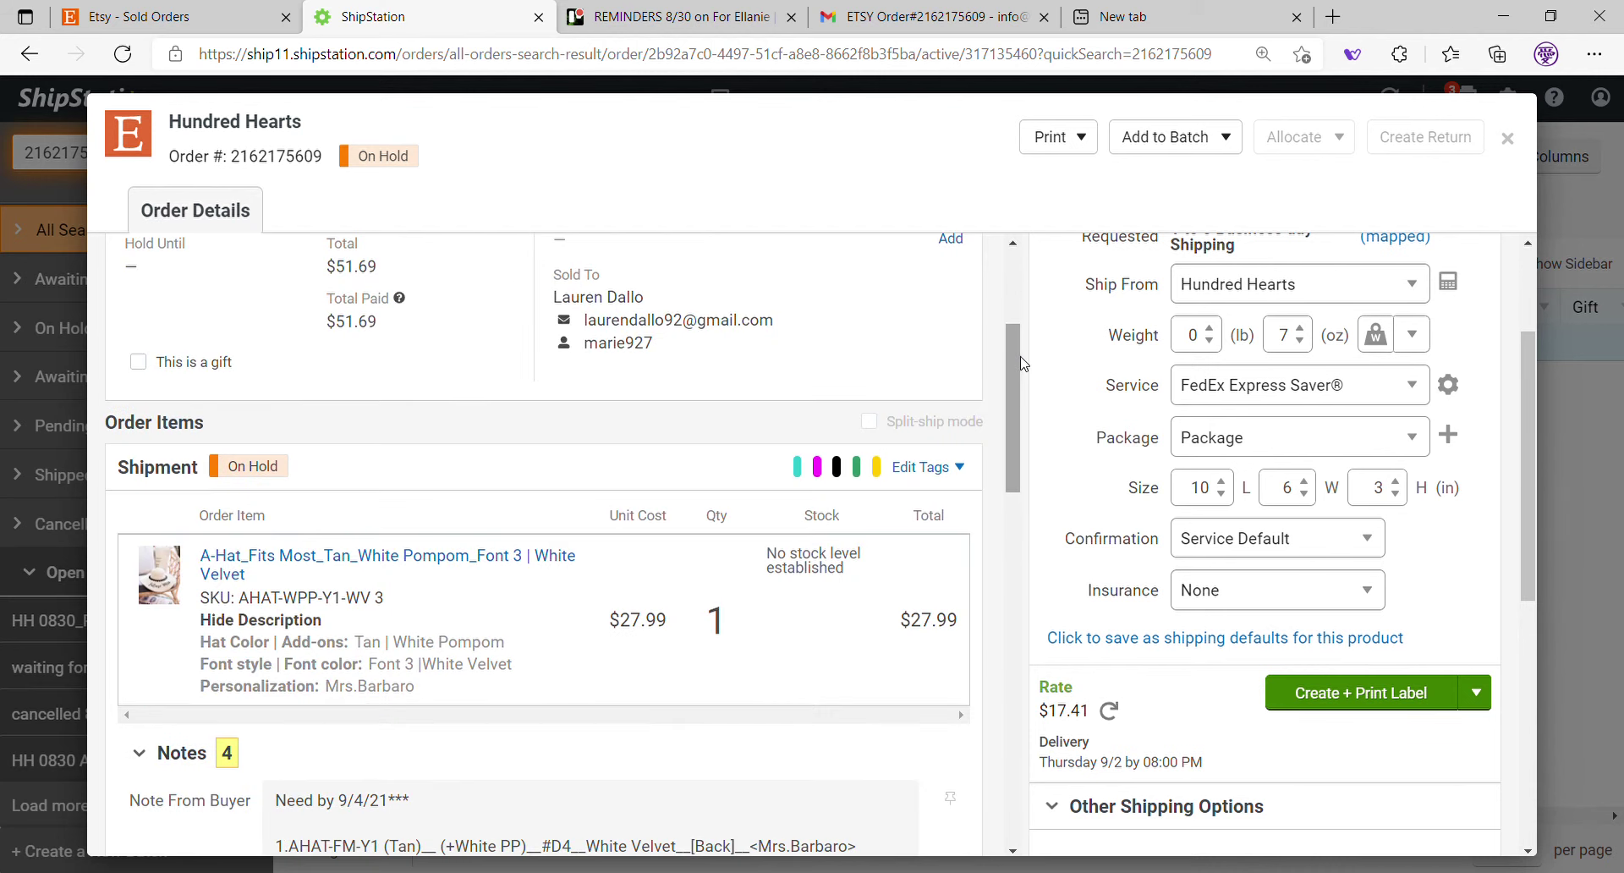
{"action": "scroll", "coordinate": [1020, 397], "scroll_direction": "up", "scroll_amount": 3}
{"action": "scroll", "coordinate": [1015, 423], "scroll_direction": "down", "scroll_amount": 4}
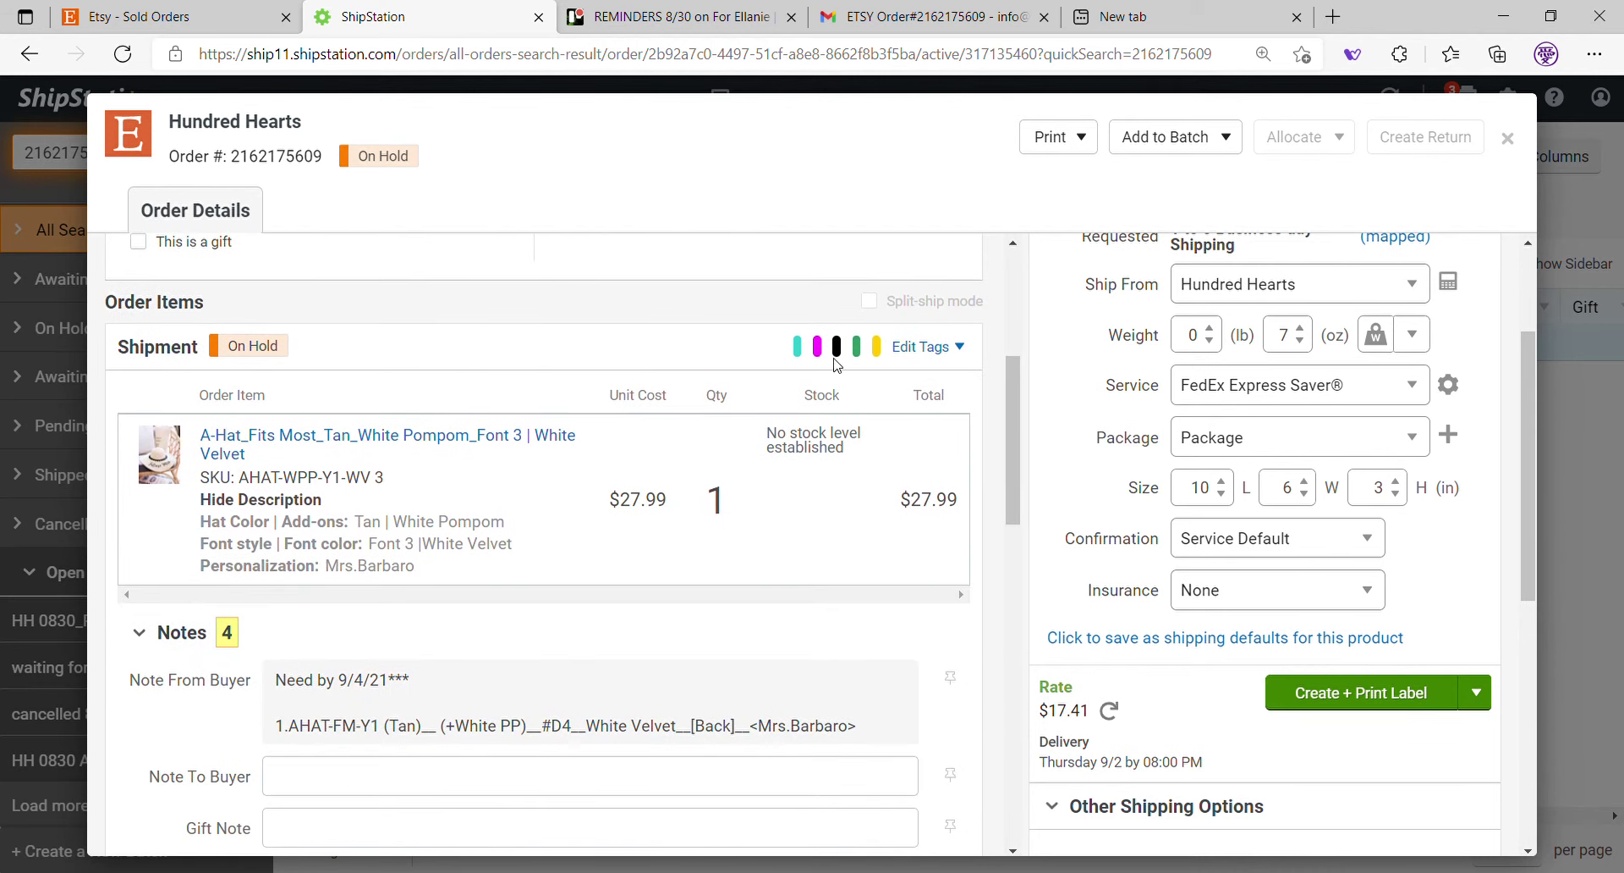
{"action": "left_click", "coordinate": [928, 346]}
{"action": "left_click_drag", "start_coordinate": [1140, 394], "coordinate": [1156, 733]}
{"action": "scroll", "coordinate": [1080, 539], "scroll_direction": "up", "scroll_amount": 1}
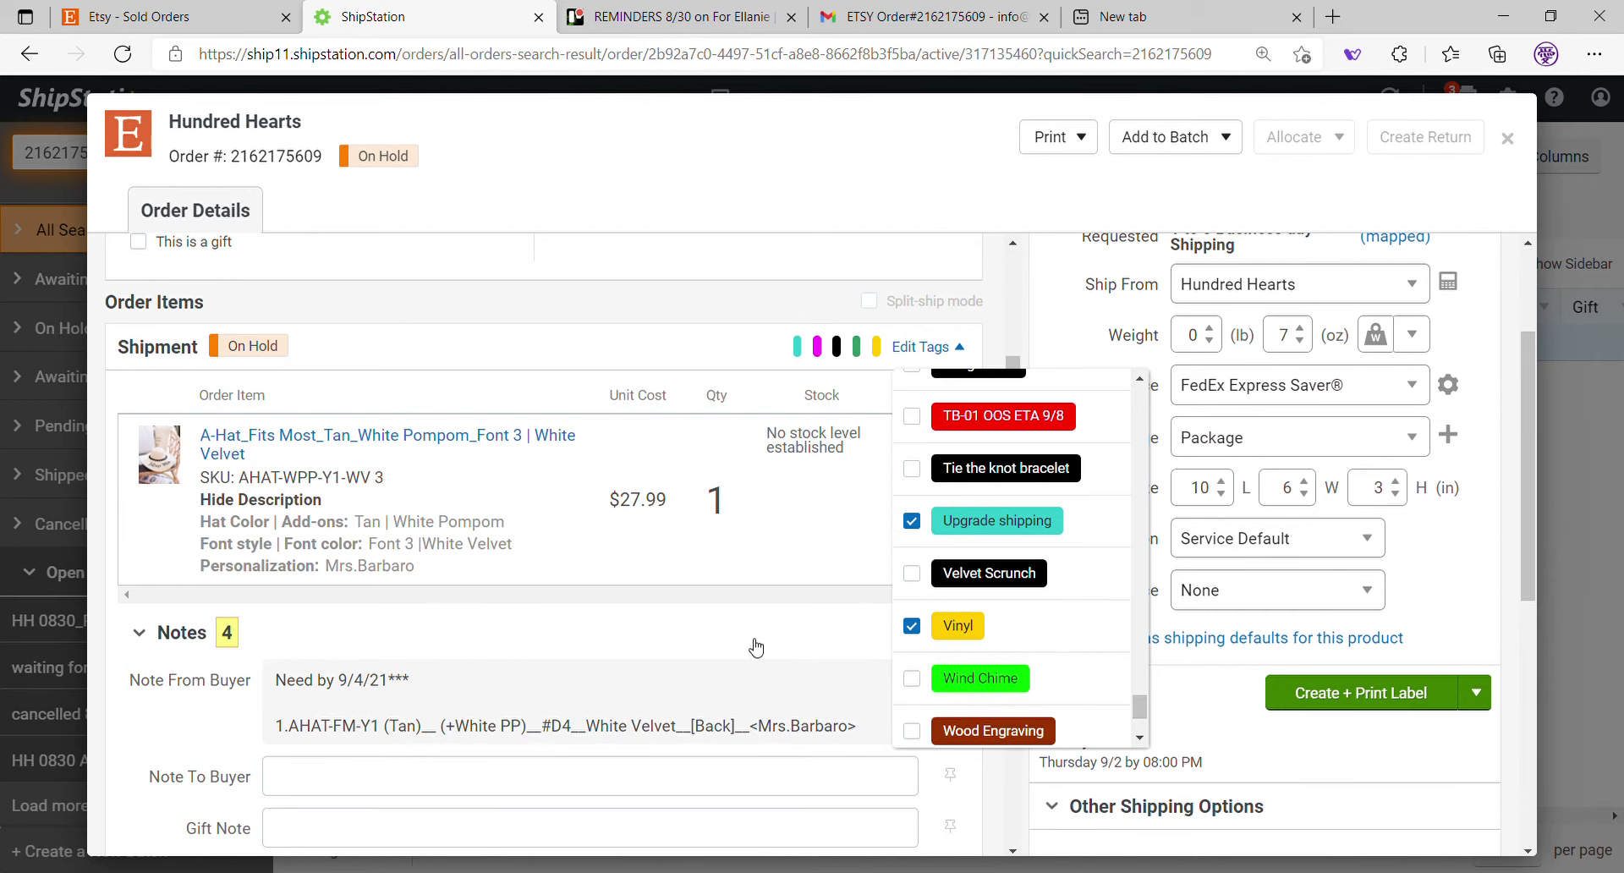
{"action": "scroll", "coordinate": [973, 440], "scroll_direction": "up", "scroll_amount": 1}
{"action": "left_click", "coordinate": [1061, 352]}
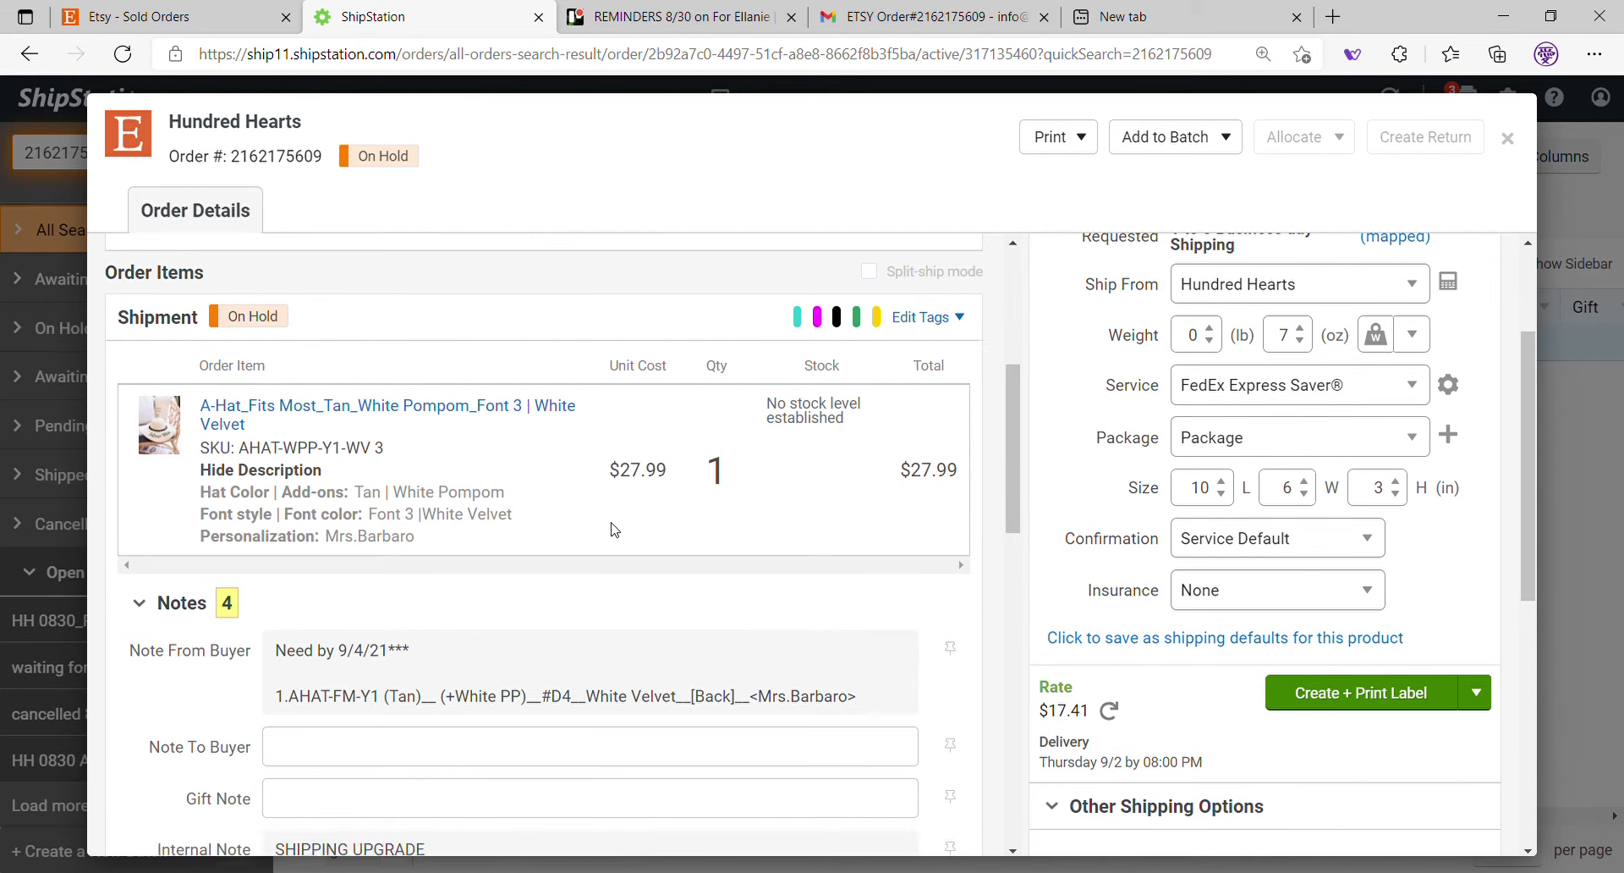
Check the internal note and the shipping instruction in Custom Field 1 against the buyer's need-by date.
{"action": "scroll", "coordinate": [609, 428], "scroll_direction": "down", "scroll_amount": 6}
{"action": "scroll", "coordinate": [490, 571], "scroll_direction": "up", "scroll_amount": 3}
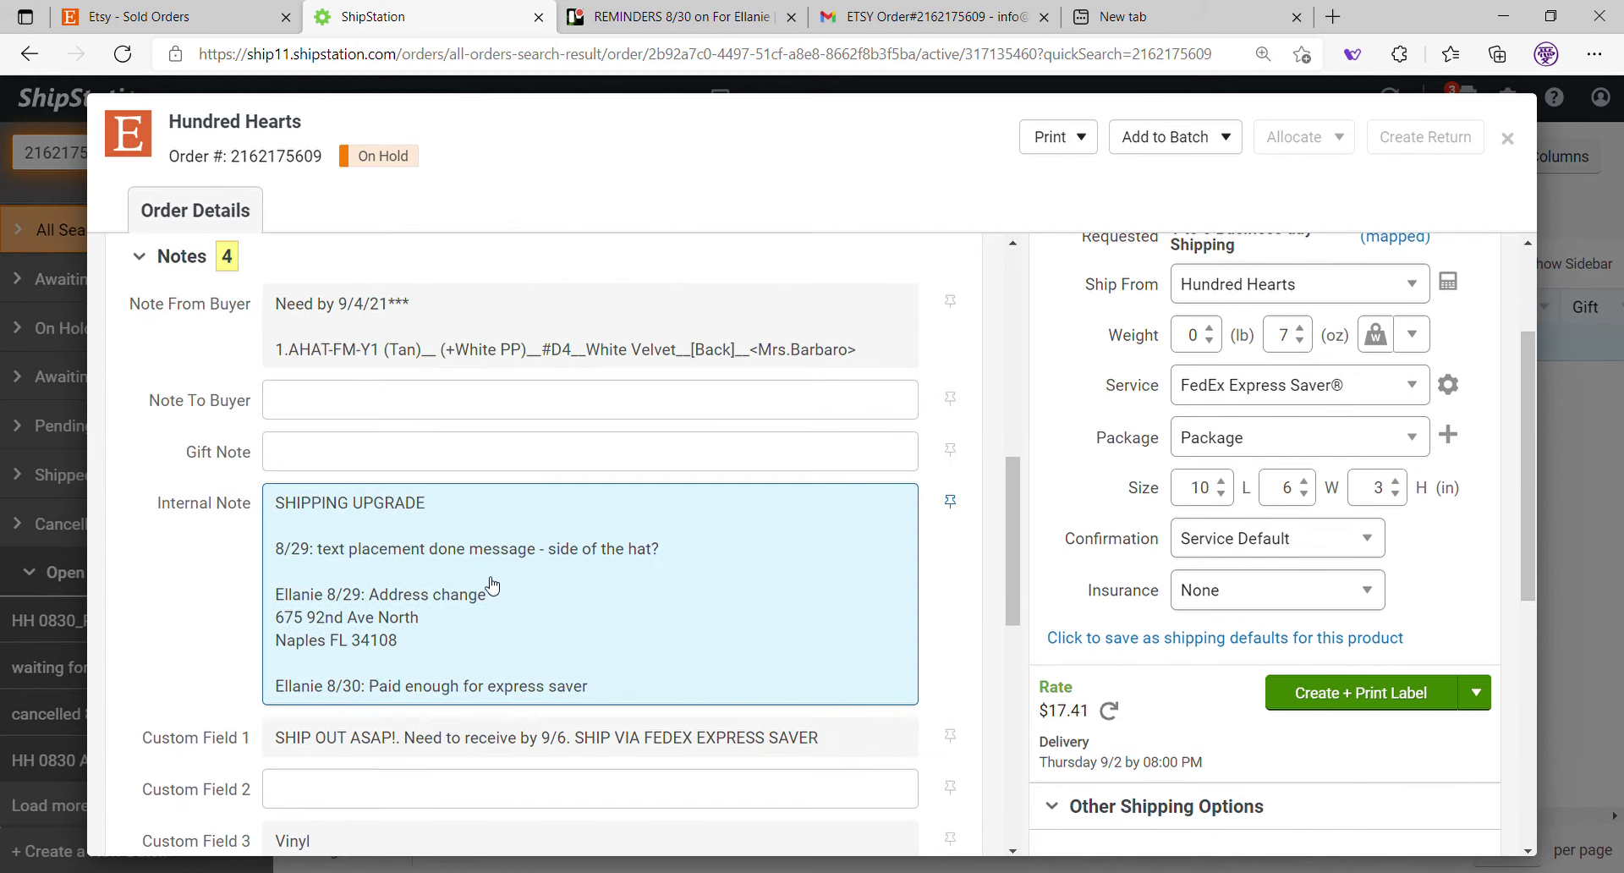
{"action": "scroll", "coordinate": [497, 584], "scroll_direction": "down", "scroll_amount": 3}
{"action": "left_click_drag", "start_coordinate": [278, 550], "coordinate": [726, 560]}
{"action": "left_click_drag", "start_coordinate": [409, 564], "coordinate": [579, 568]}
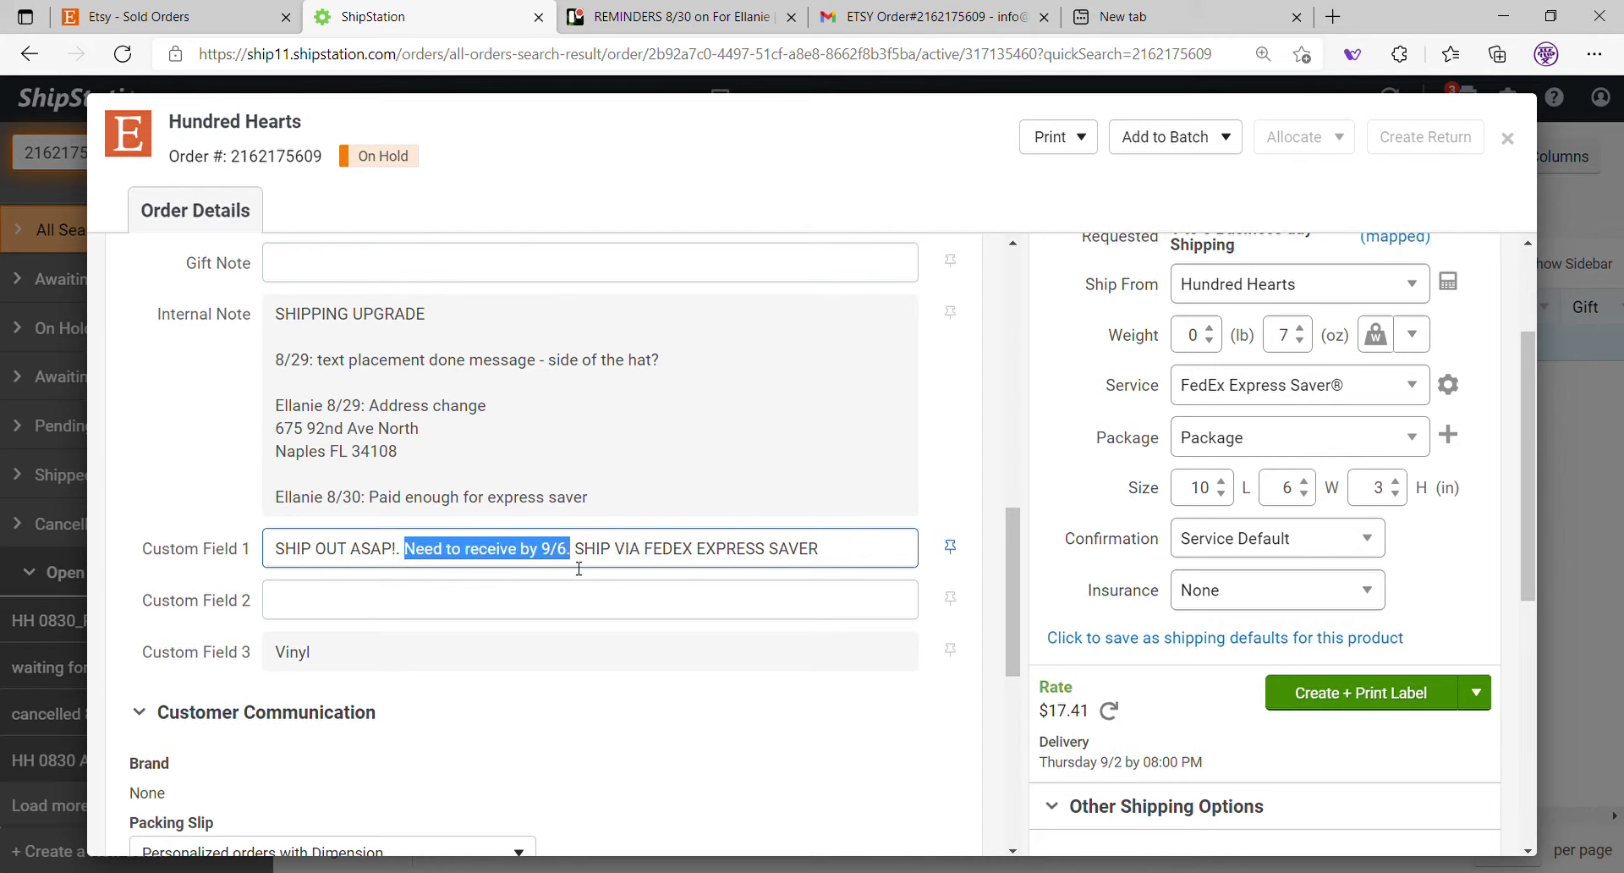
{"action": "left_click", "coordinate": [585, 556]}
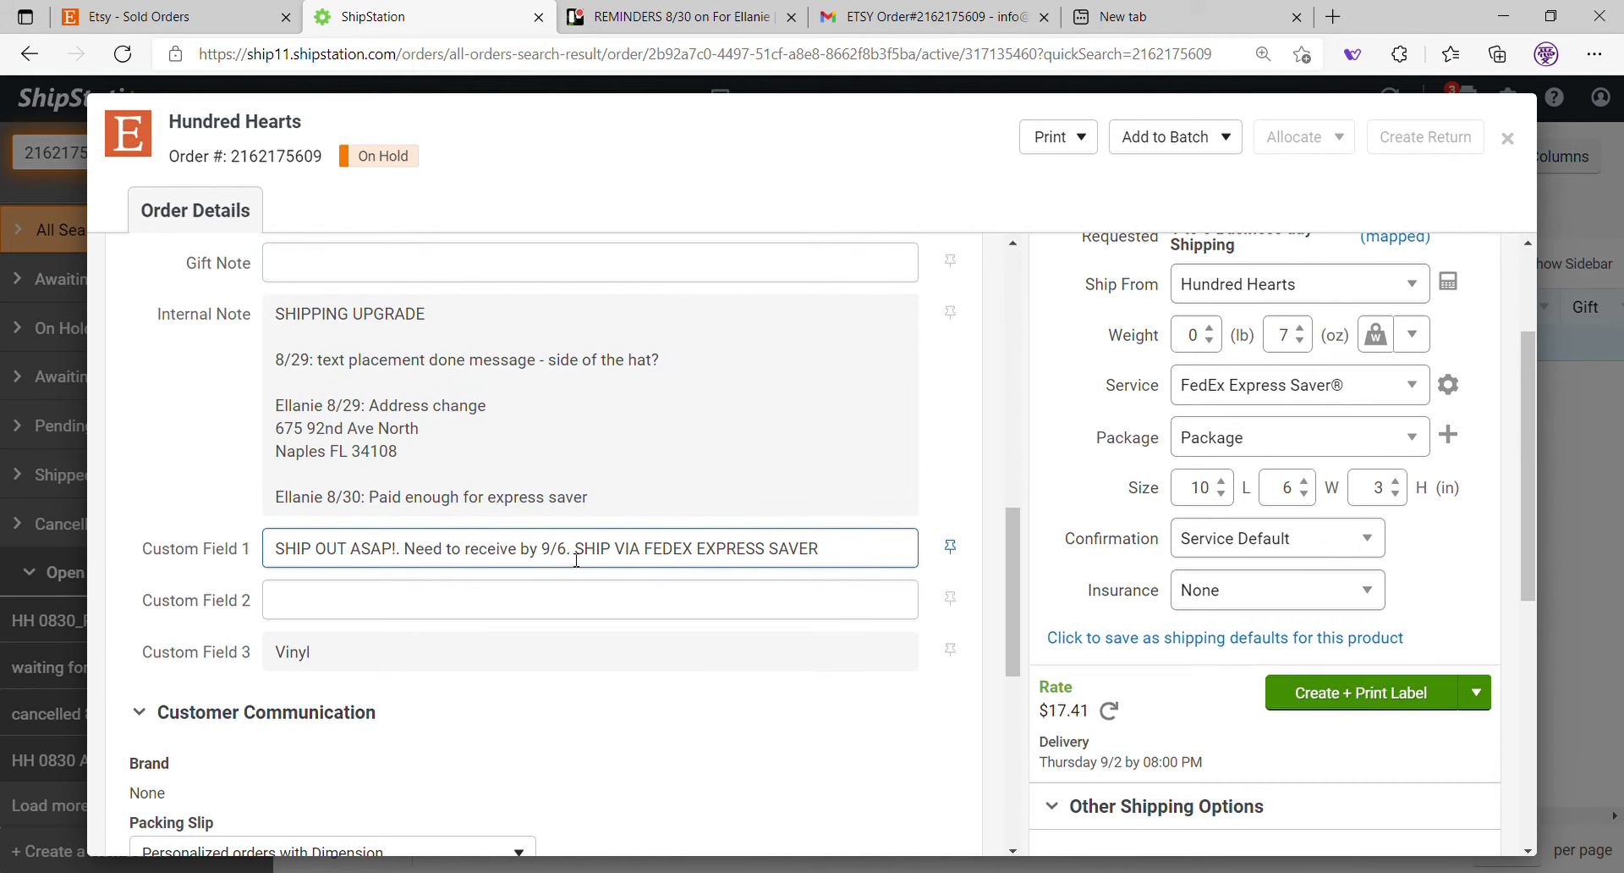
{"action": "scroll", "coordinate": [437, 501], "scroll_direction": "up", "scroll_amount": 5}
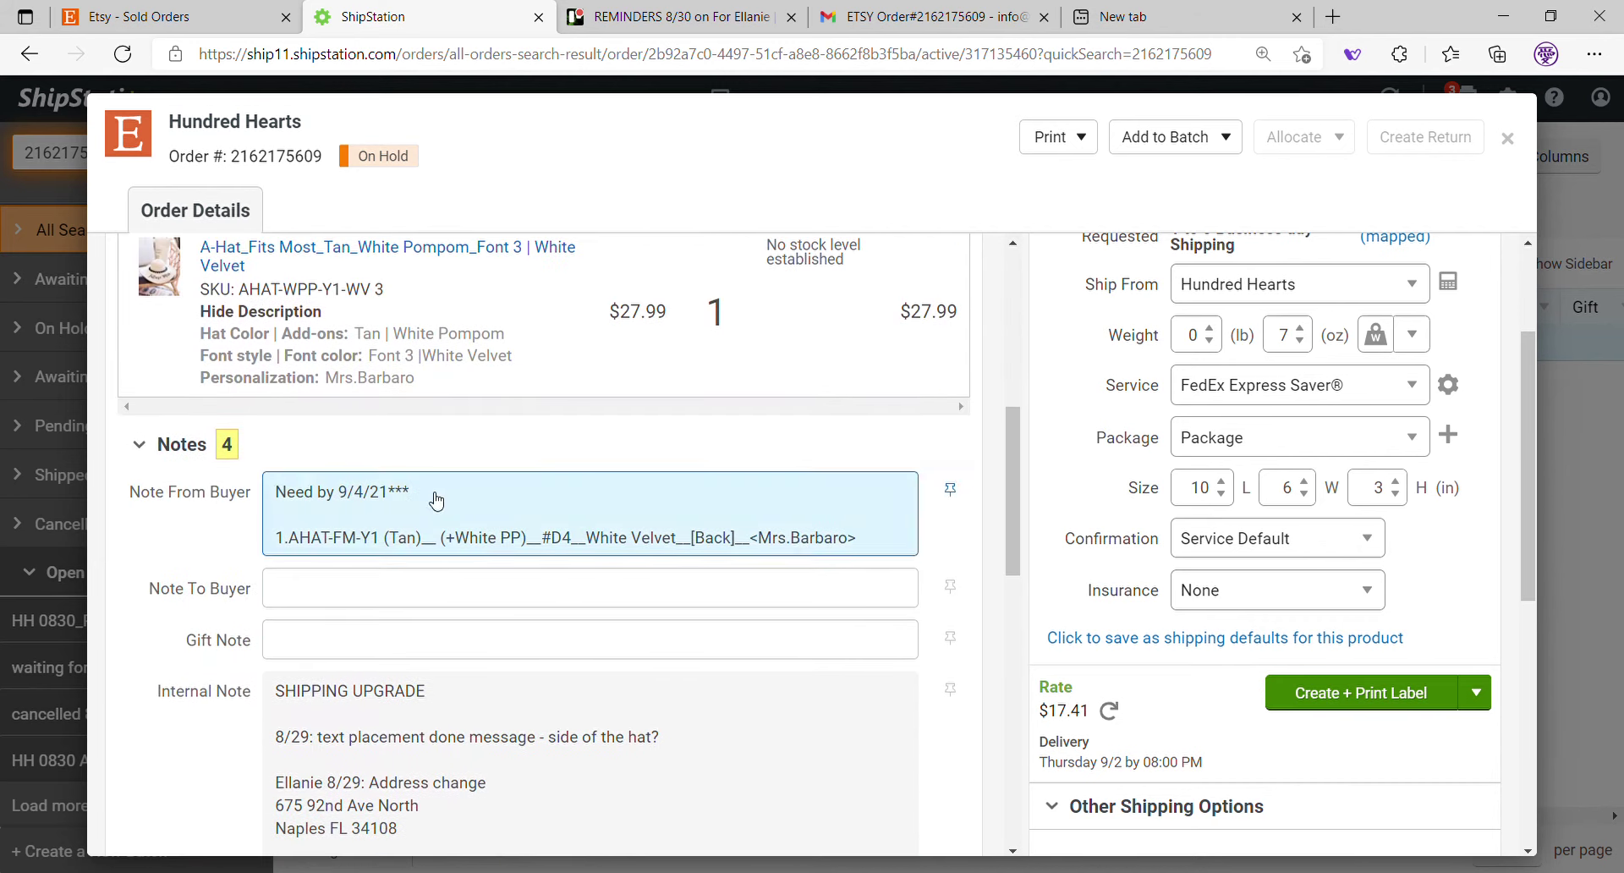
Review the need-by line in Note From Buyer and the carrier service instruction at the end of Custom Field 1.
{"action": "scroll", "coordinate": [437, 501], "scroll_direction": "down", "scroll_amount": 7}
{"action": "scroll", "coordinate": [437, 501], "scroll_direction": "up", "scroll_amount": 5}
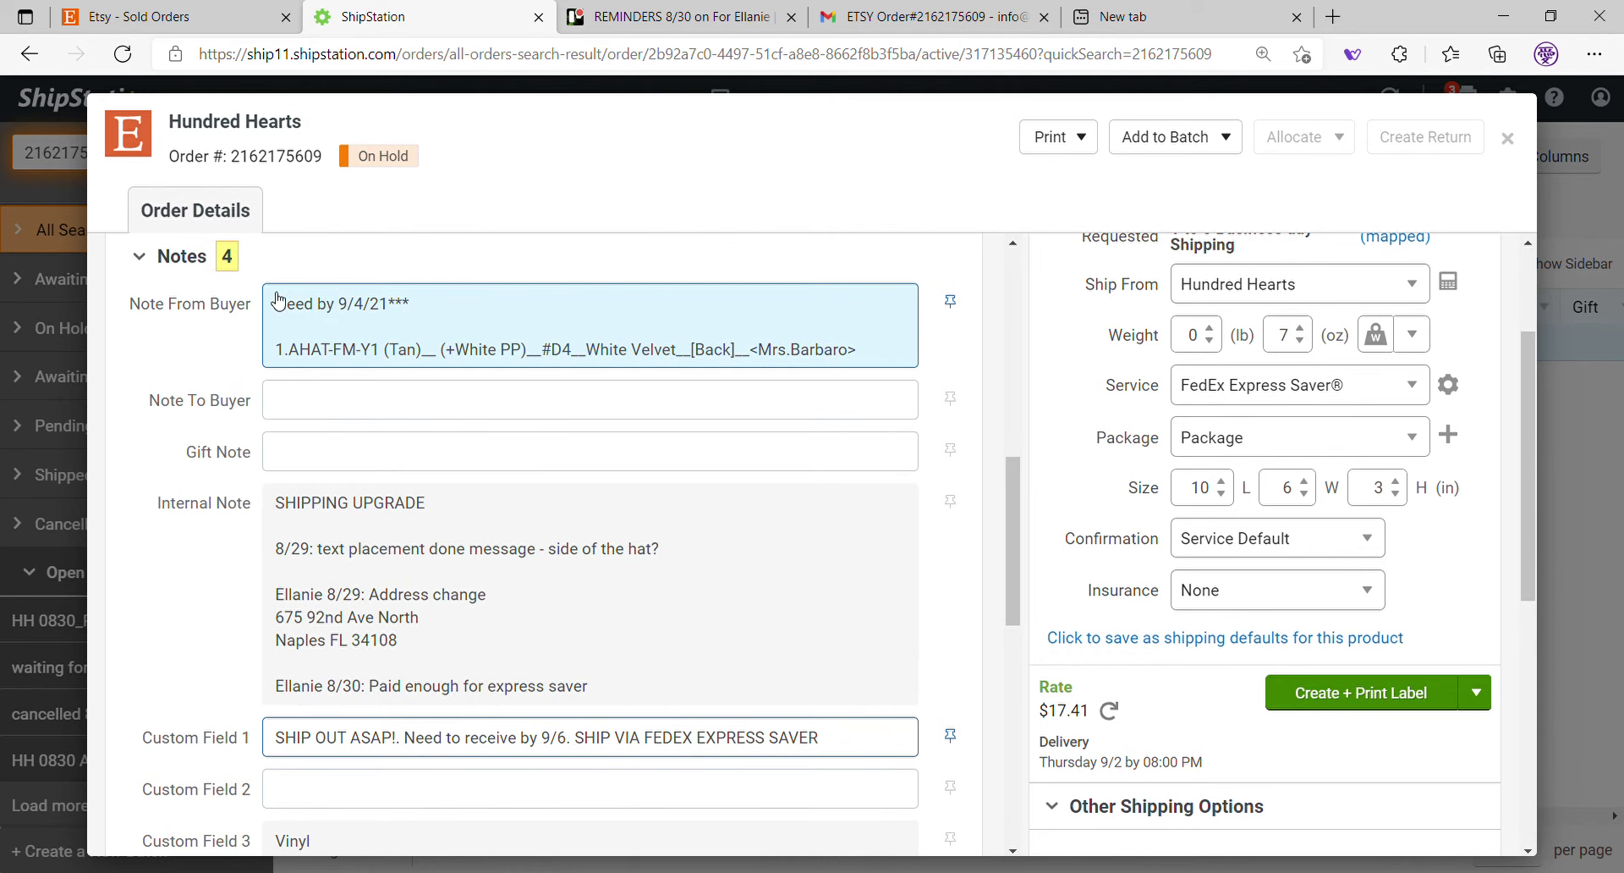
{"action": "triple_click", "coordinate": [424, 309]}
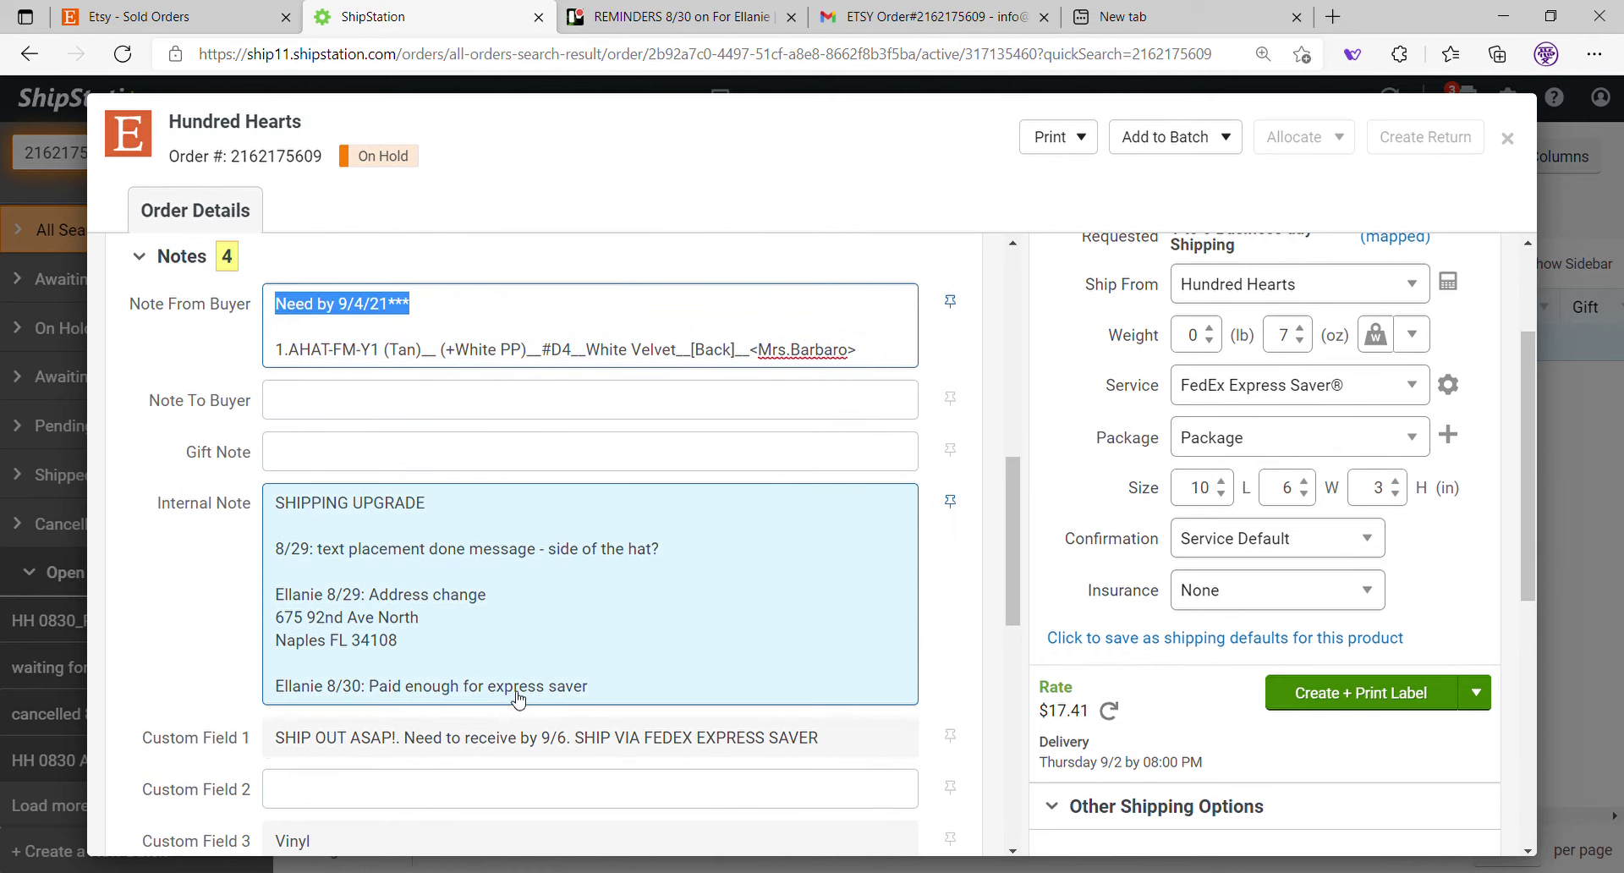
{"action": "left_click", "coordinate": [579, 745]}
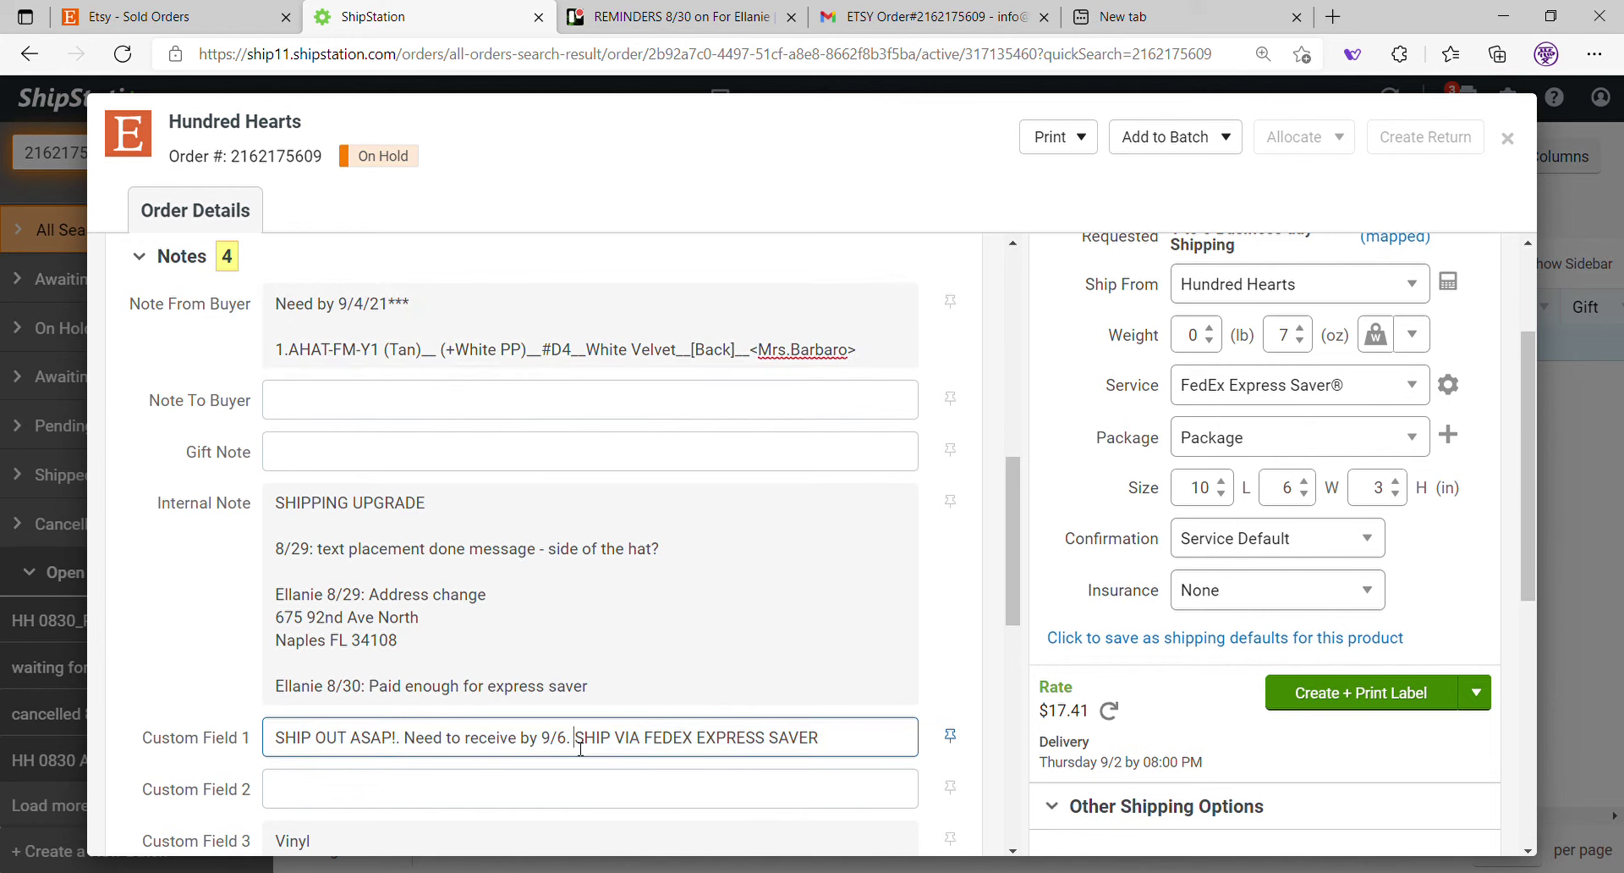
{"action": "left_click", "coordinate": [822, 757], "text": "shift"}
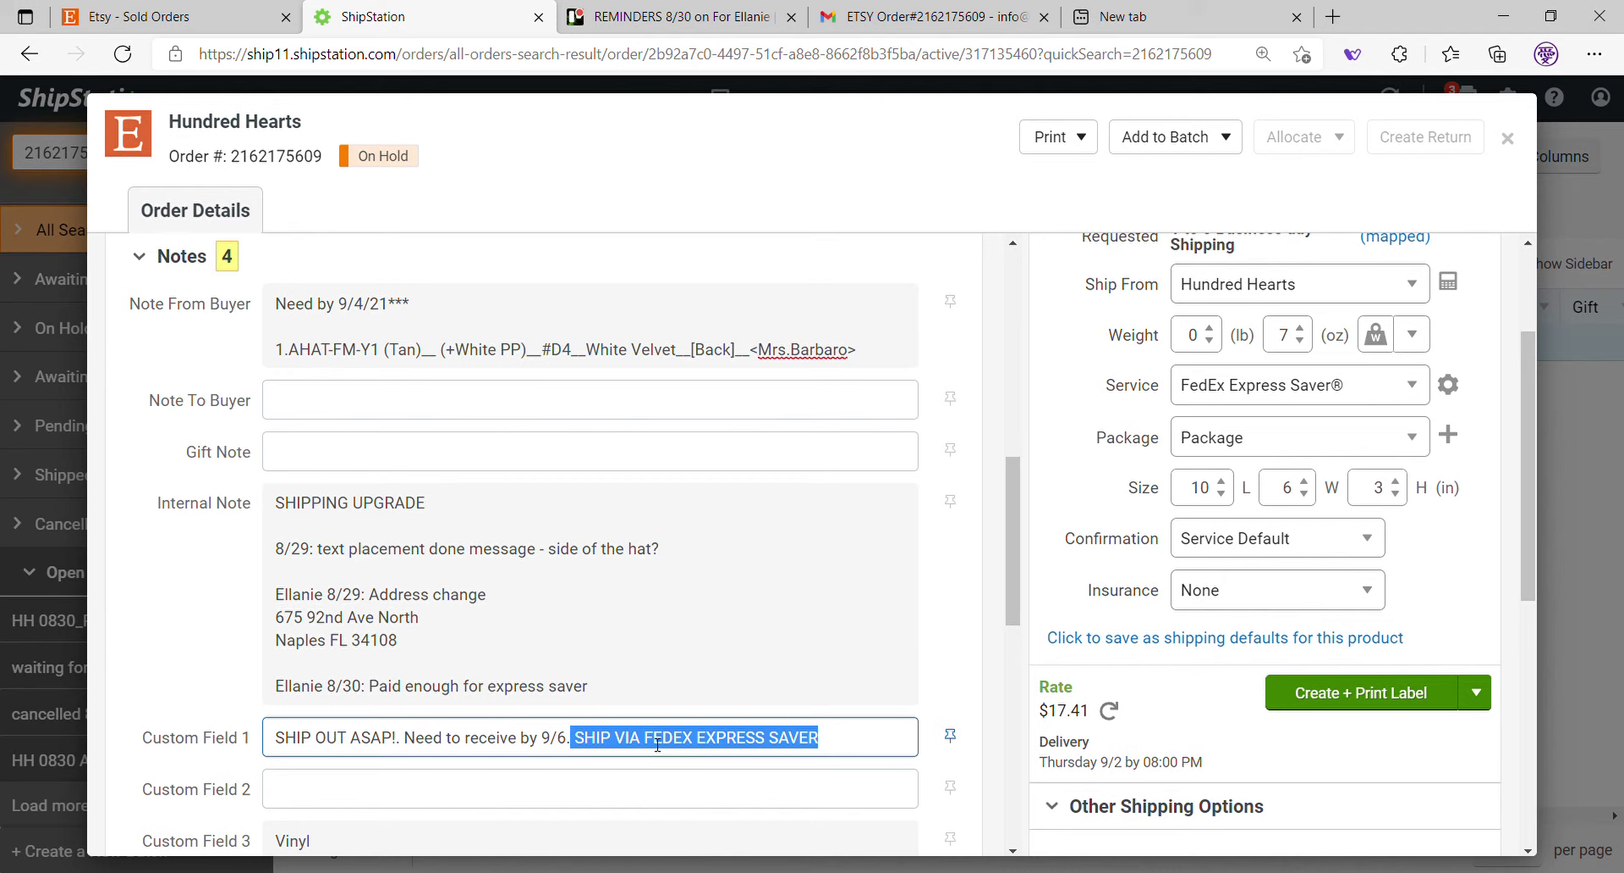
{"action": "left_click", "coordinate": [691, 787]}
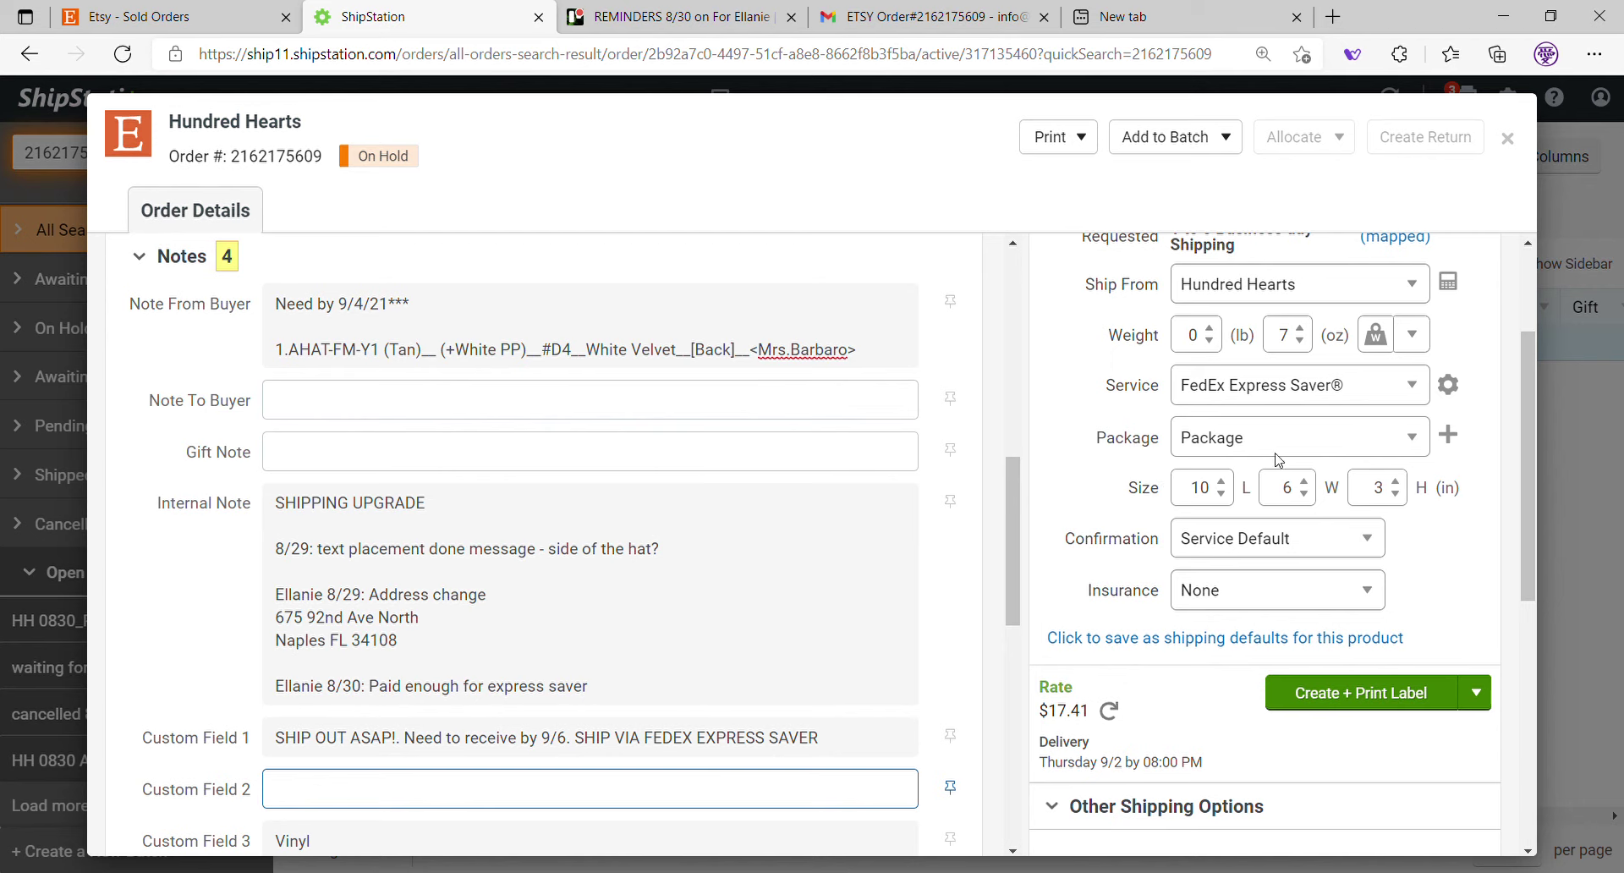
{"action": "left_click", "coordinate": [854, 742]}
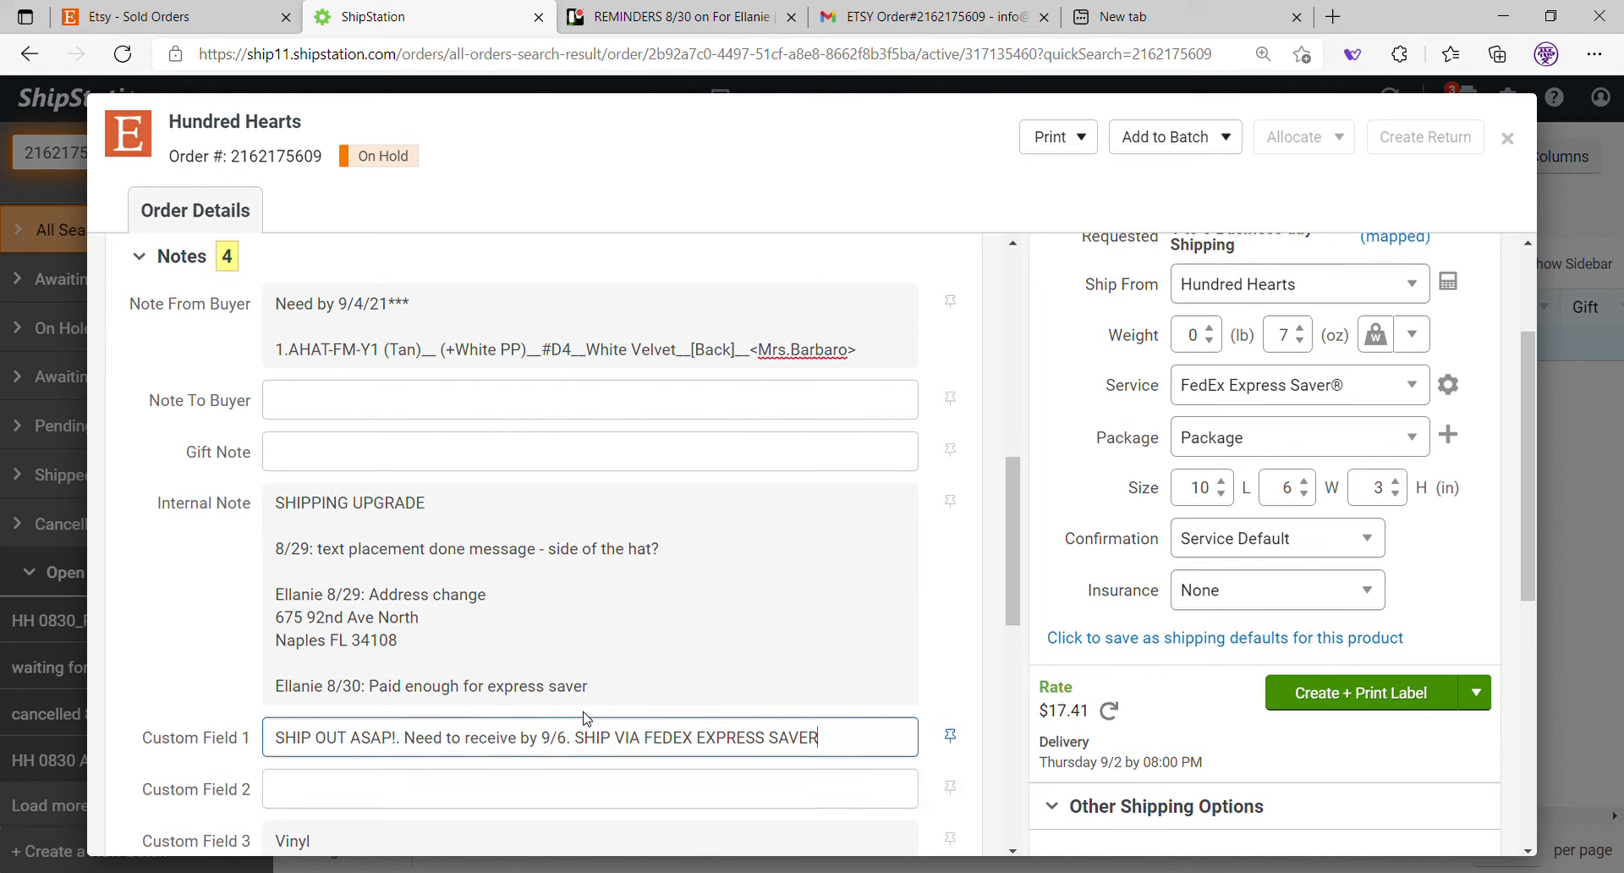
Check the last dated entry of the Internal Note, covering its author, date and remark about the shipping payment.
{"action": "left_click", "coordinate": [681, 626]}
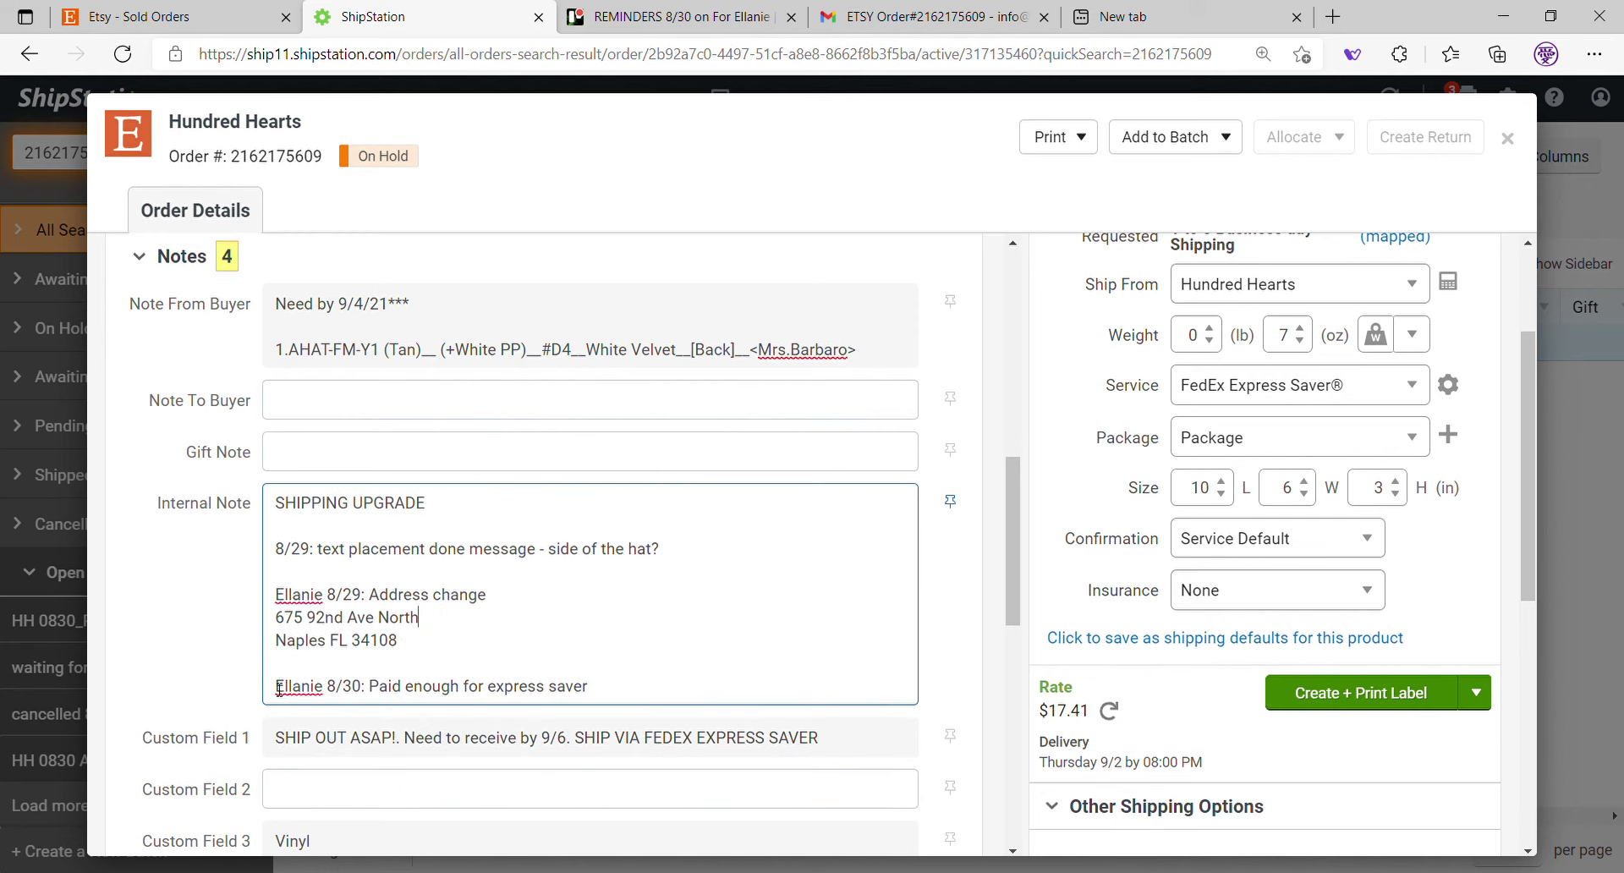
{"action": "left_click_drag", "start_coordinate": [275, 690], "coordinate": [594, 686]}
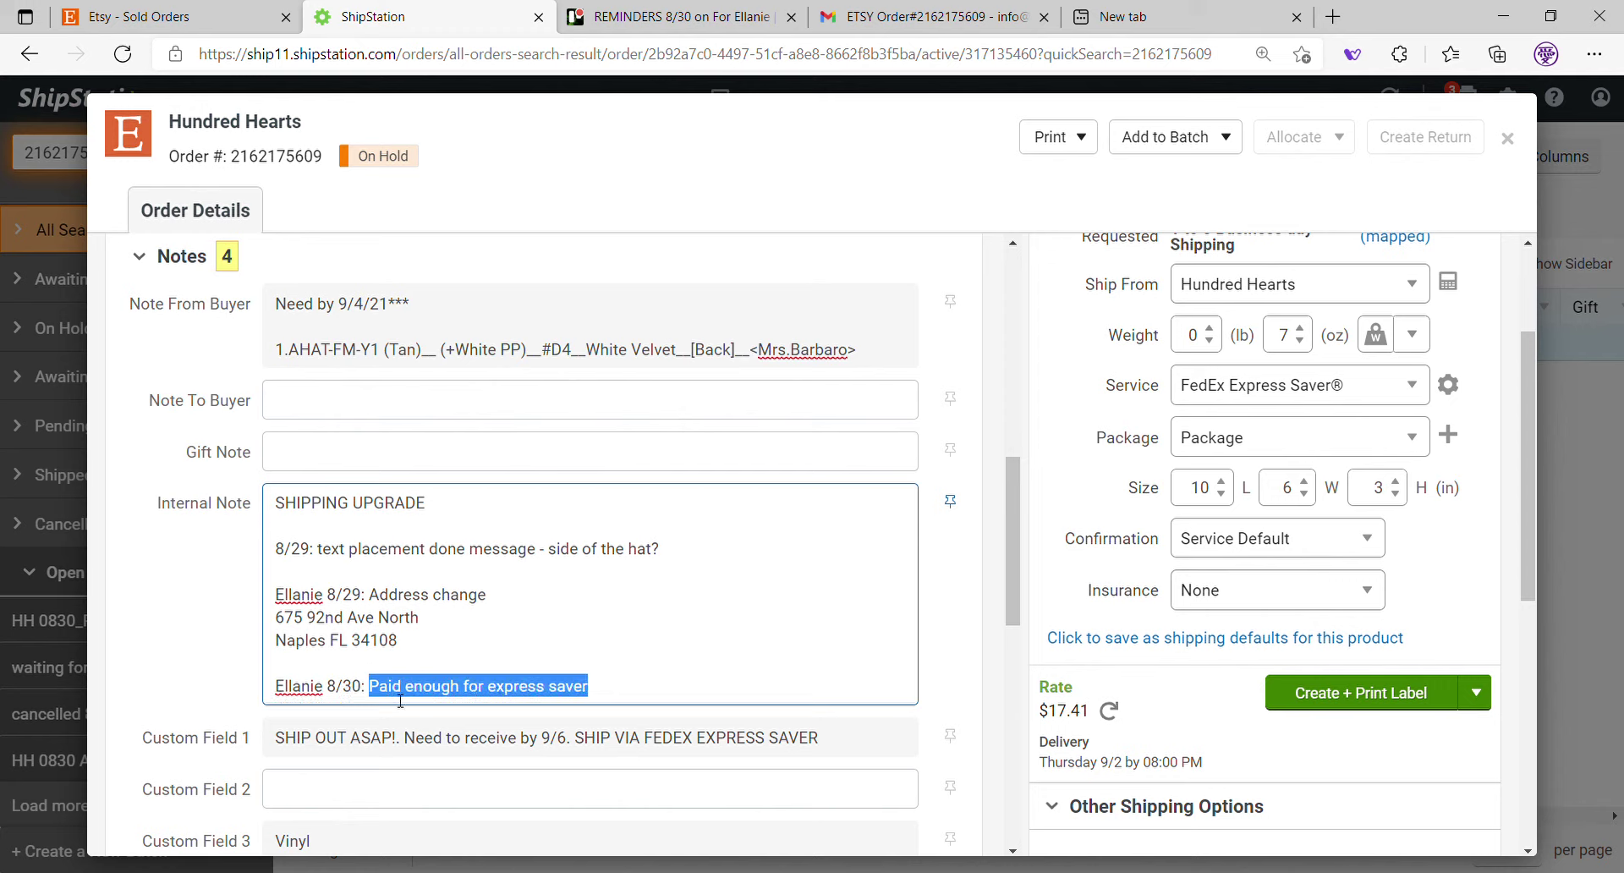
{"action": "left_click_drag", "start_coordinate": [370, 689], "coordinate": [567, 685]}
{"action": "left_click", "coordinate": [567, 685]}
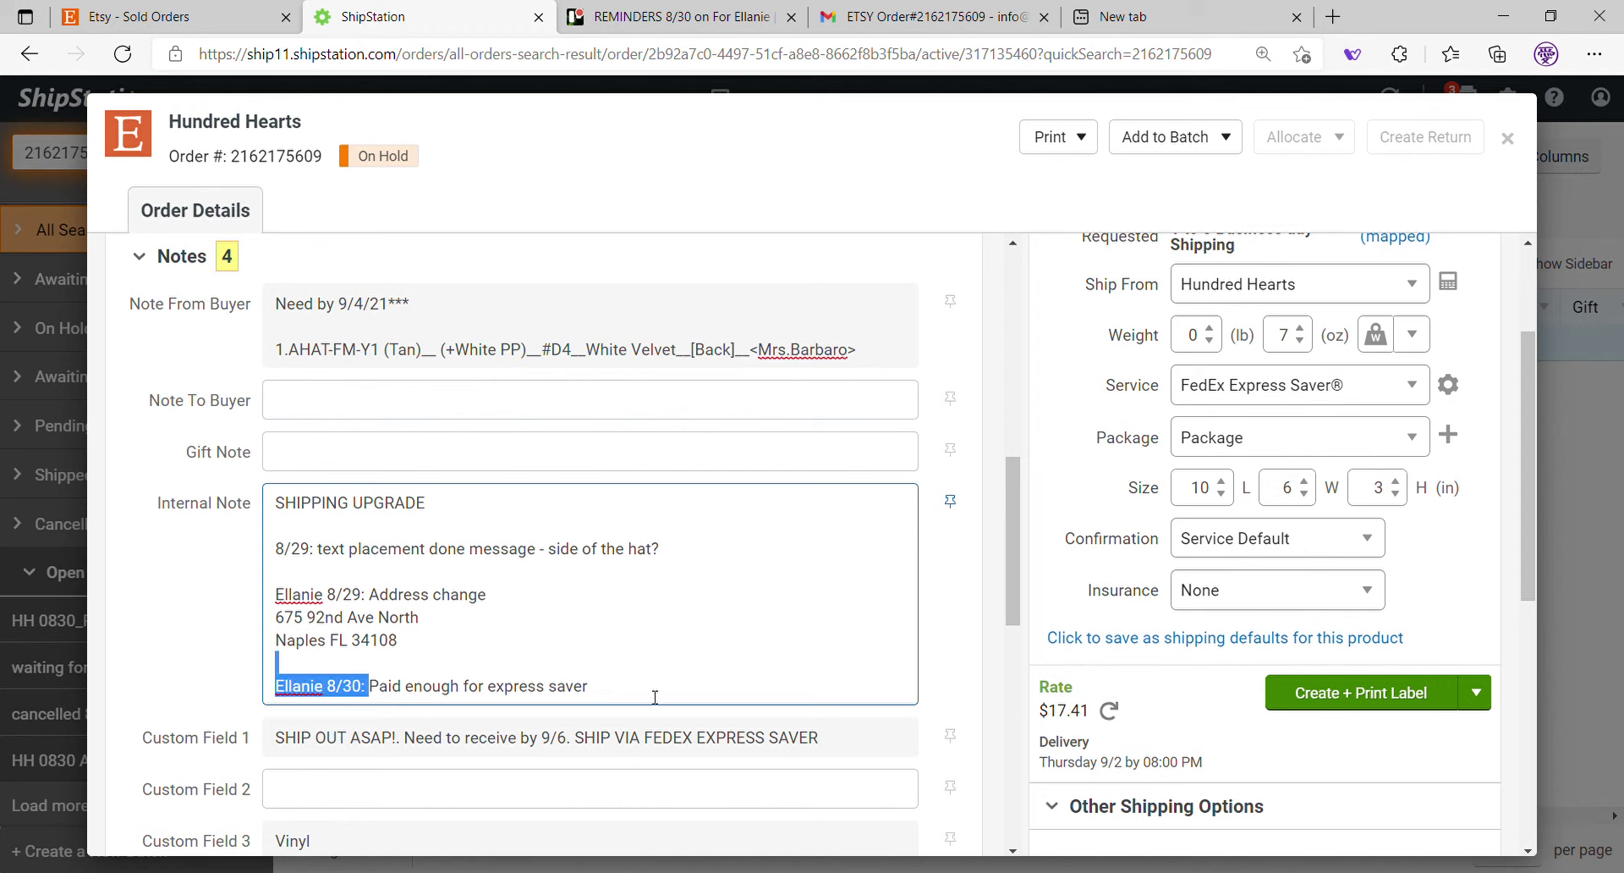
{"action": "left_click", "coordinate": [559, 715]}
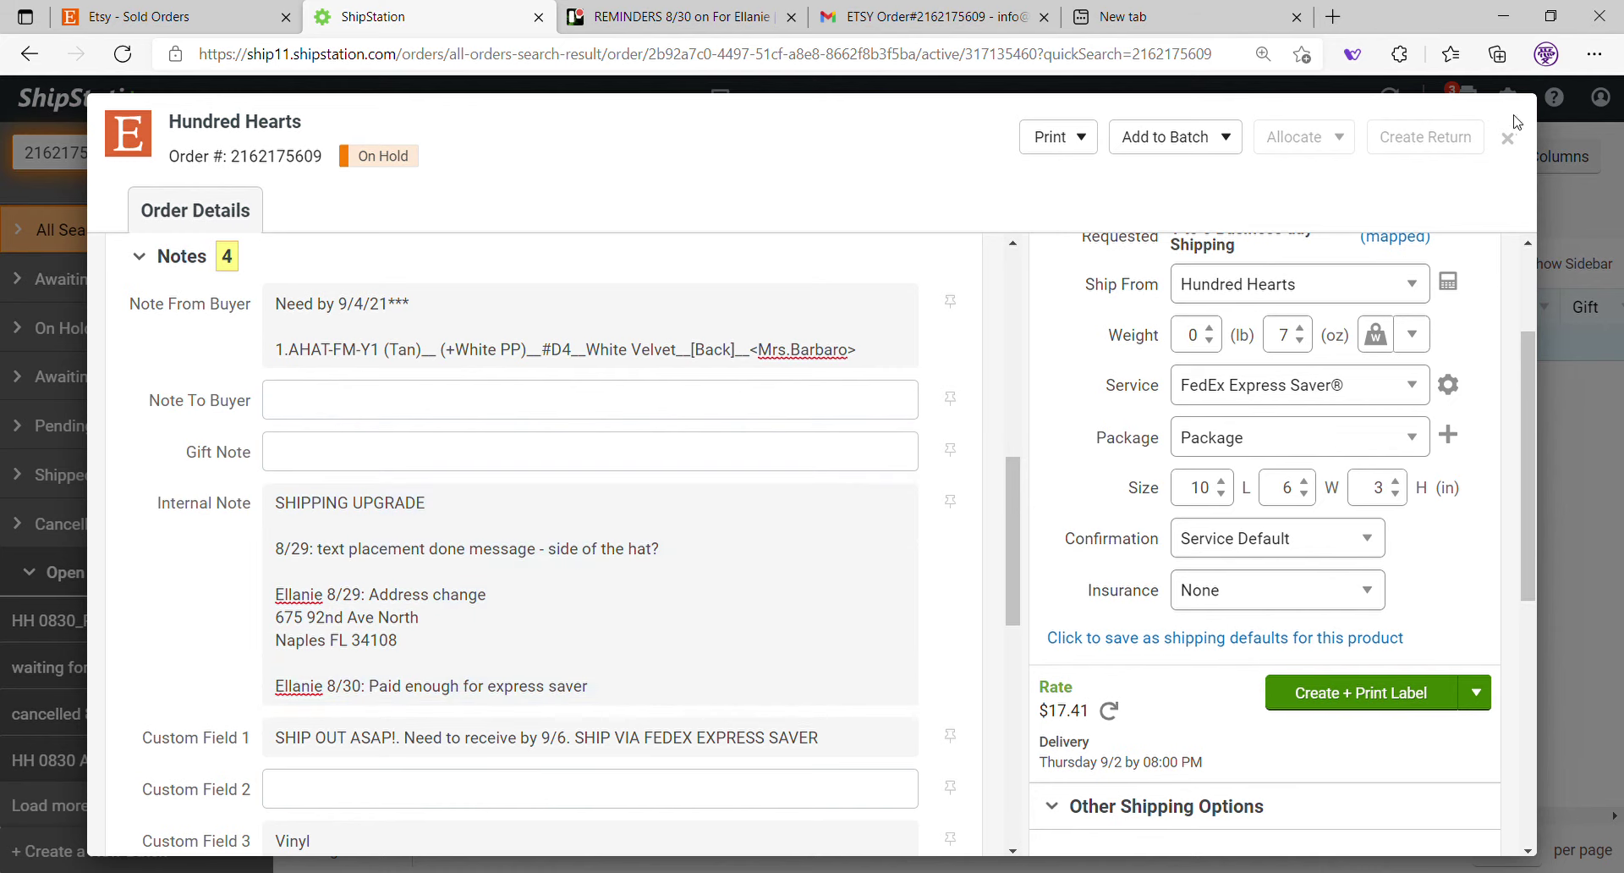